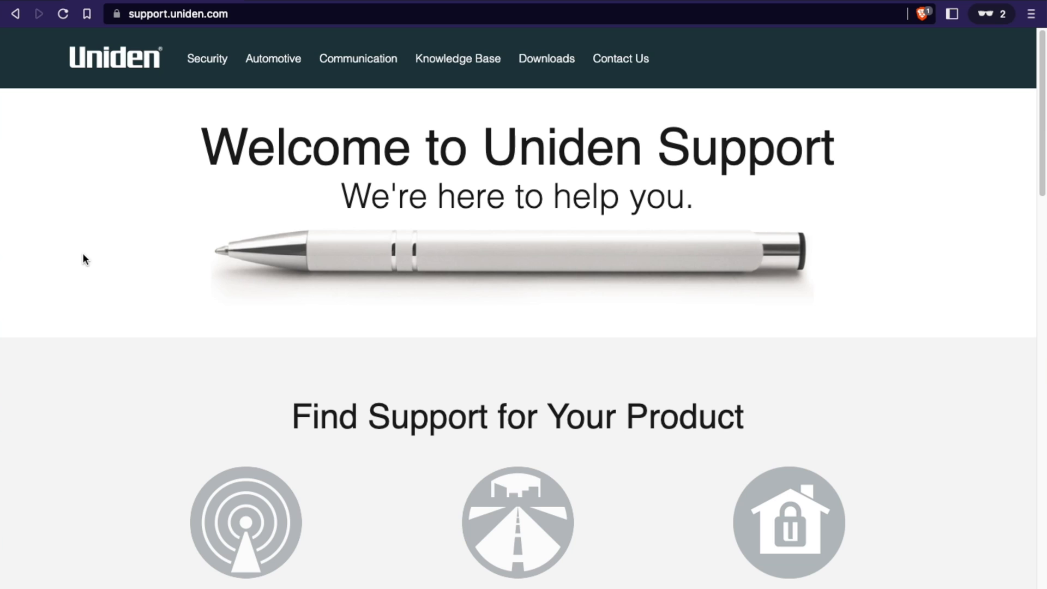
Step: Open the firmware list on Uniden's radar detector support page
scroll(99, 276, "down", 5)
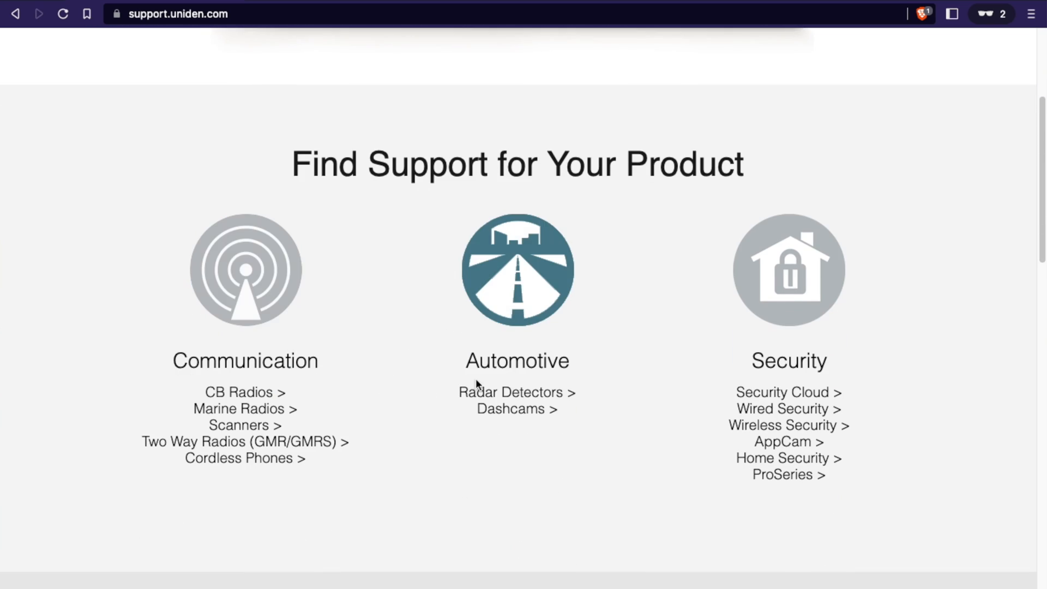
left_click(510, 392)
scroll(412, 298, "down", 10)
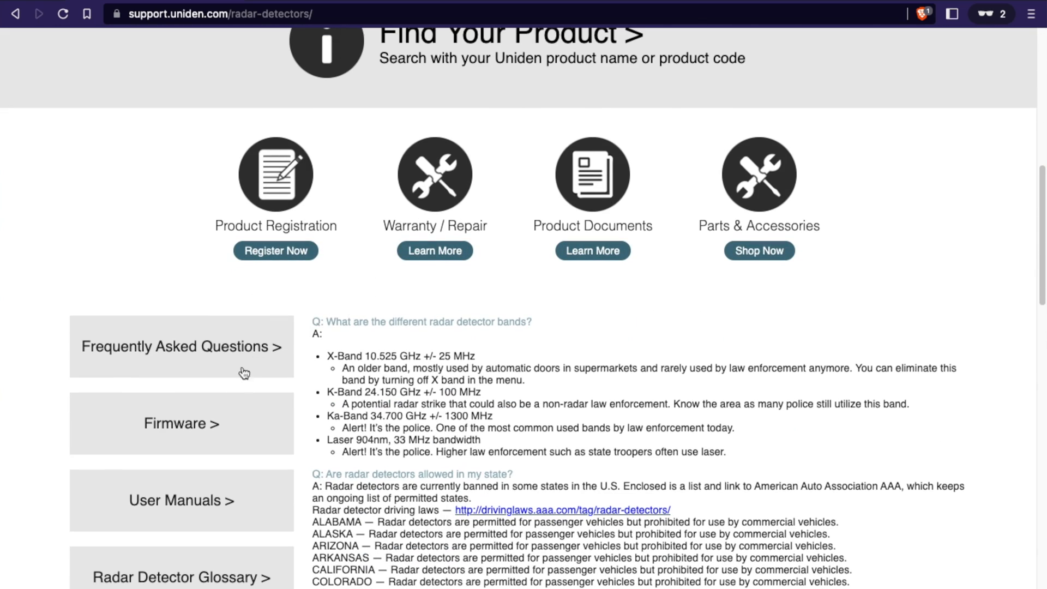
left_click(177, 430)
scroll(178, 431, "down", 4)
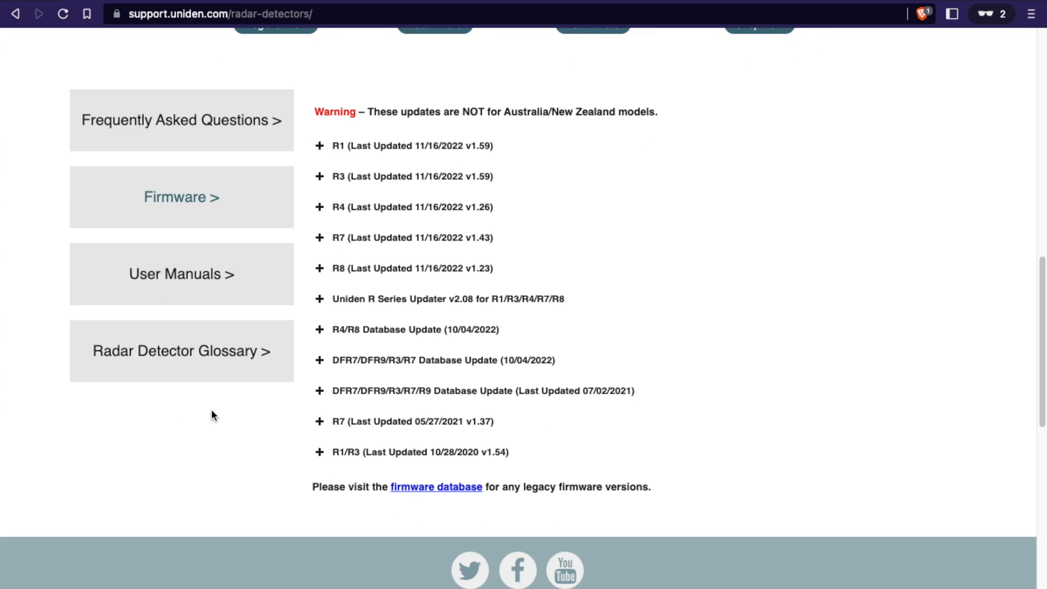
Step: Examine the R3 firmware entry and the 10/04/2022 database update entries for R4/R8 and DFR7/DFR9/R3/R7
left_click(400, 178)
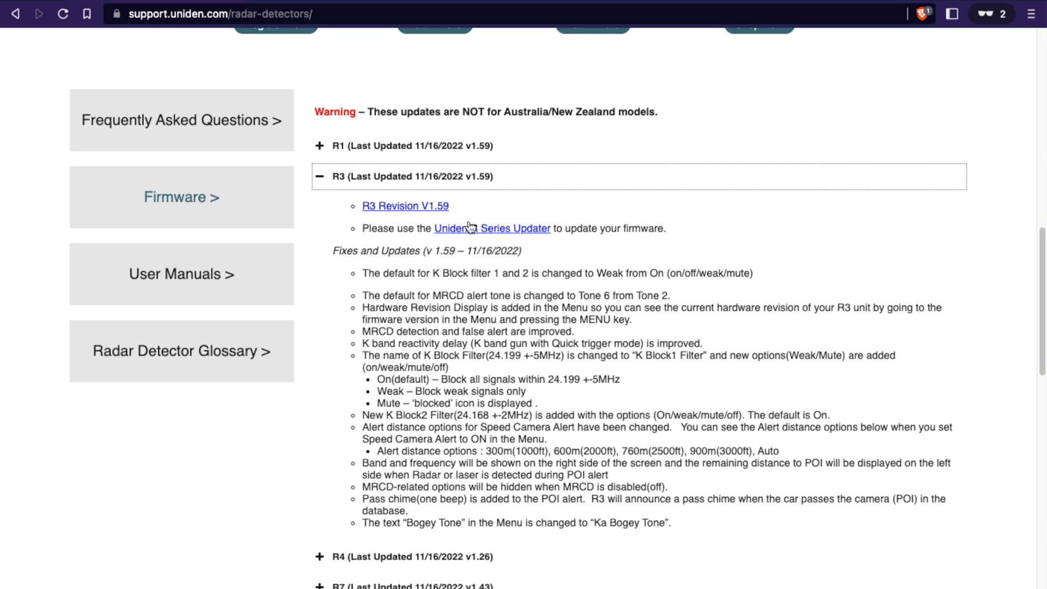
left_click(446, 185)
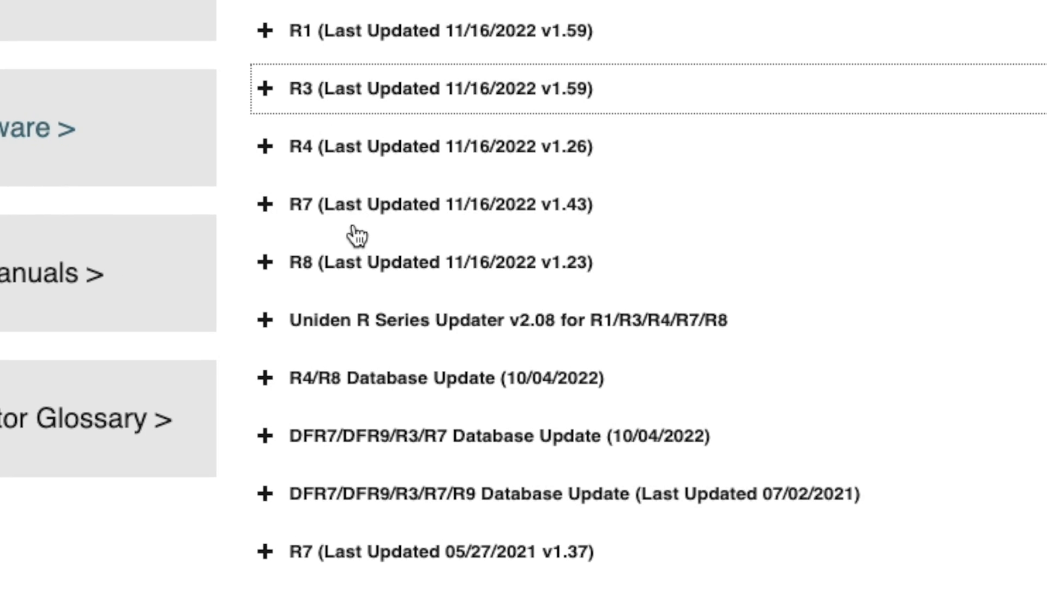
left_click(375, 387)
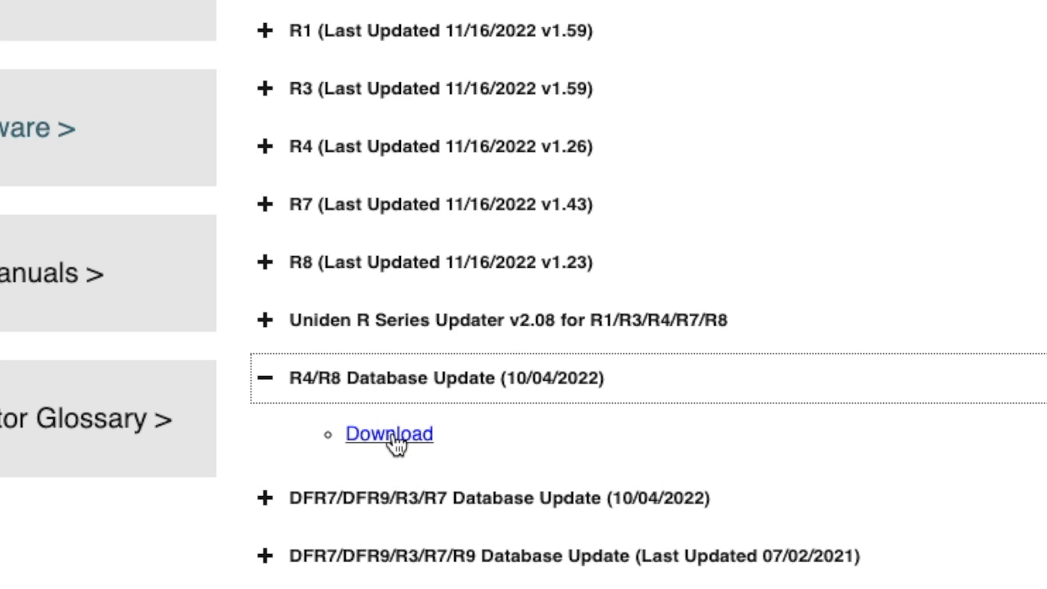
left_click(404, 383)
left_click(487, 439)
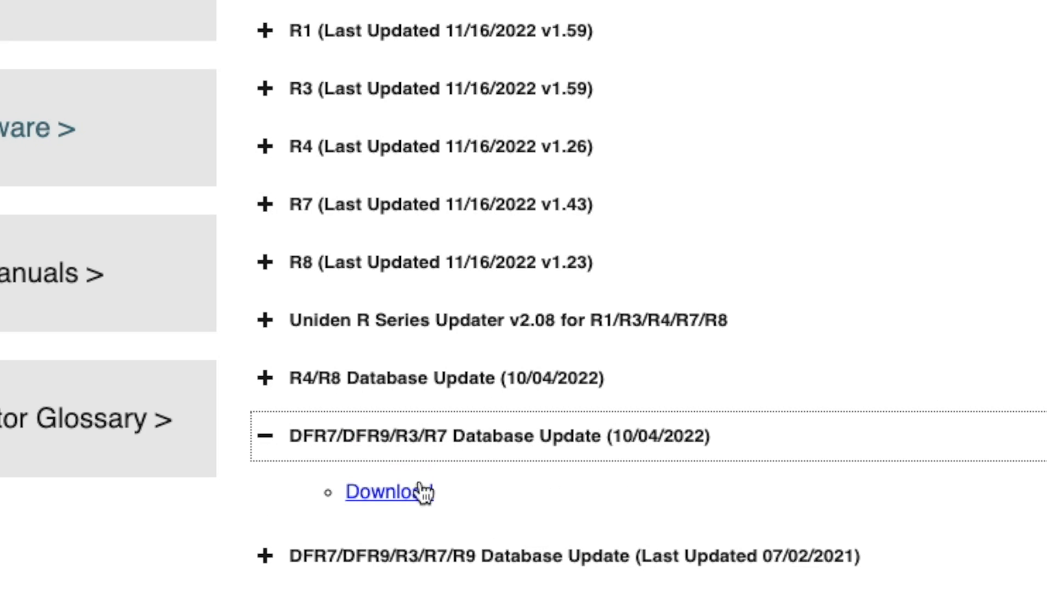
left_click(465, 449)
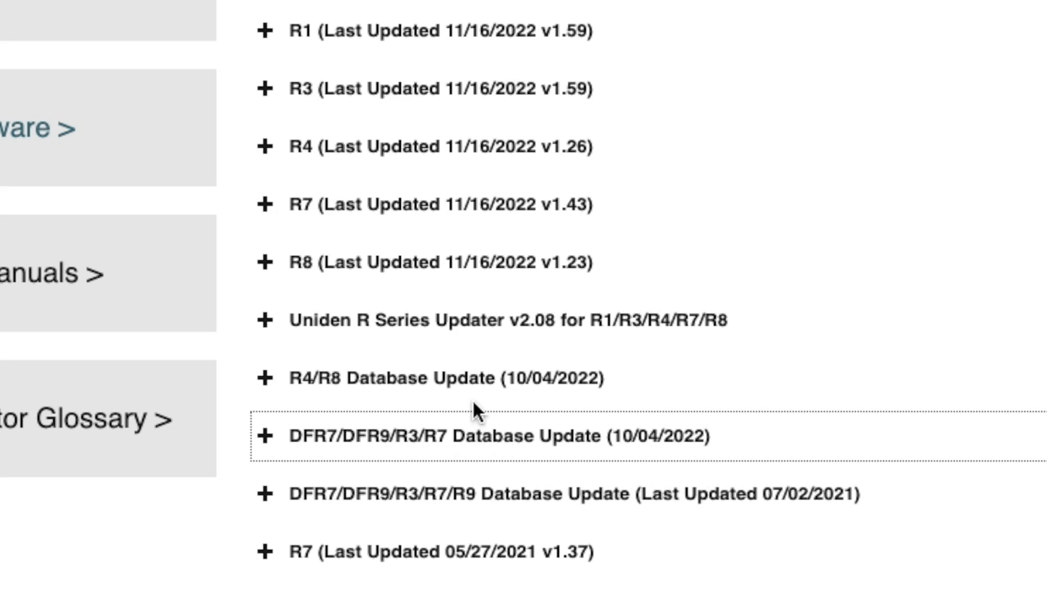
Step: Download the Uniden R Series Updater v2.08 and try to open its Mac installer package
left_click(480, 337)
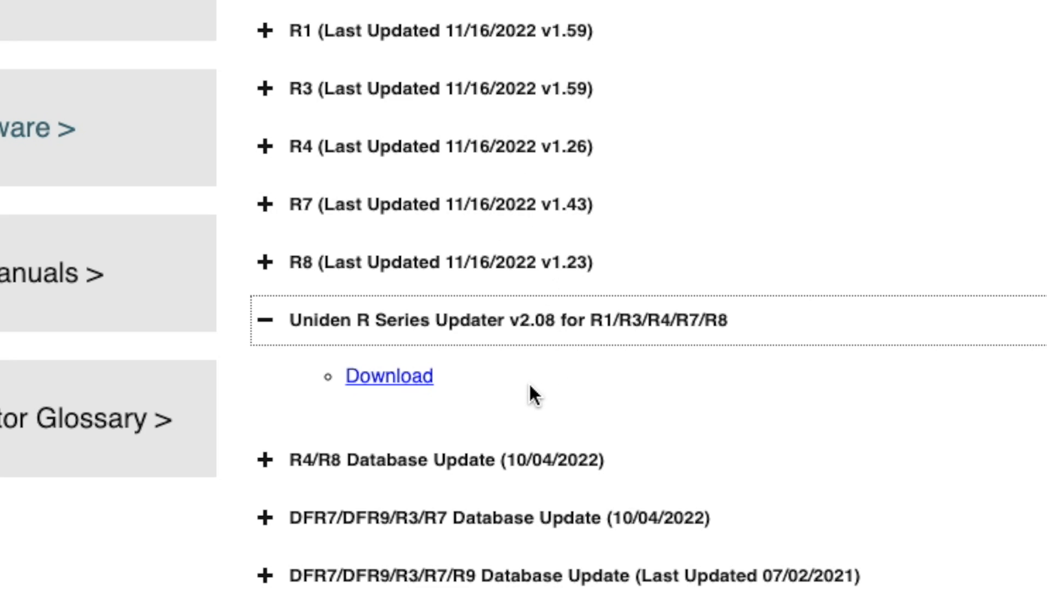
left_click(415, 385)
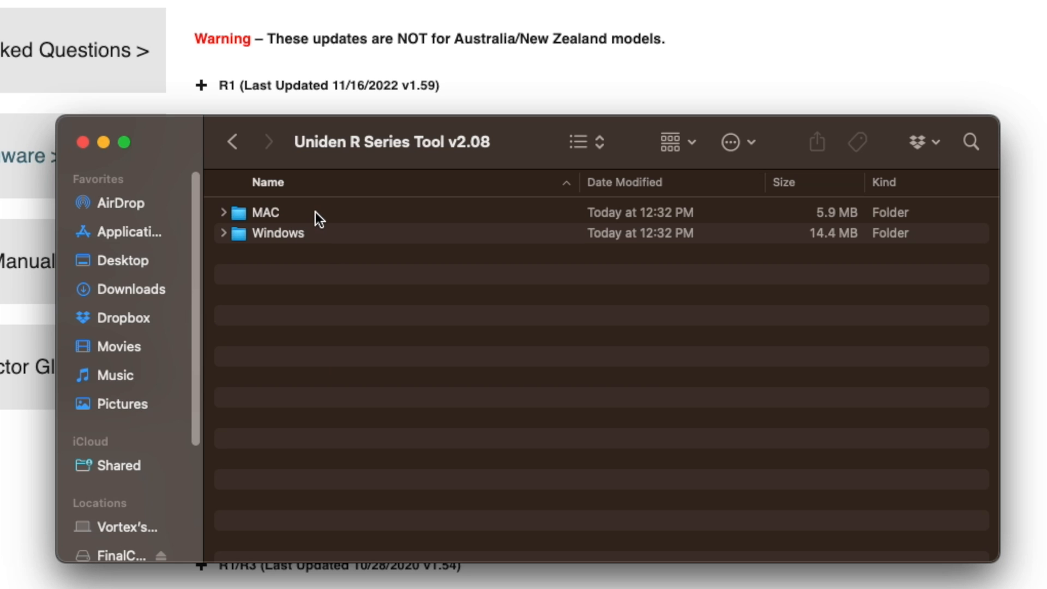
double_click(315, 213)
double_click(338, 213)
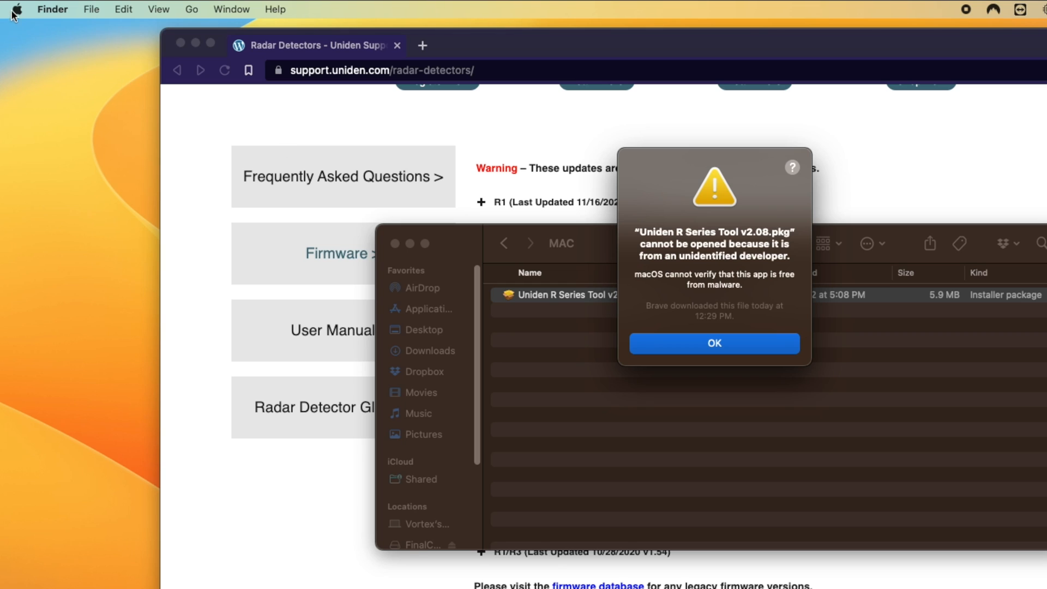
Step: Allow the blocked Uniden R Series Tool v2.08 package in the macOS Privacy & Security settings and proceed past the installer's introduction
left_click(18, 9)
left_click(61, 56)
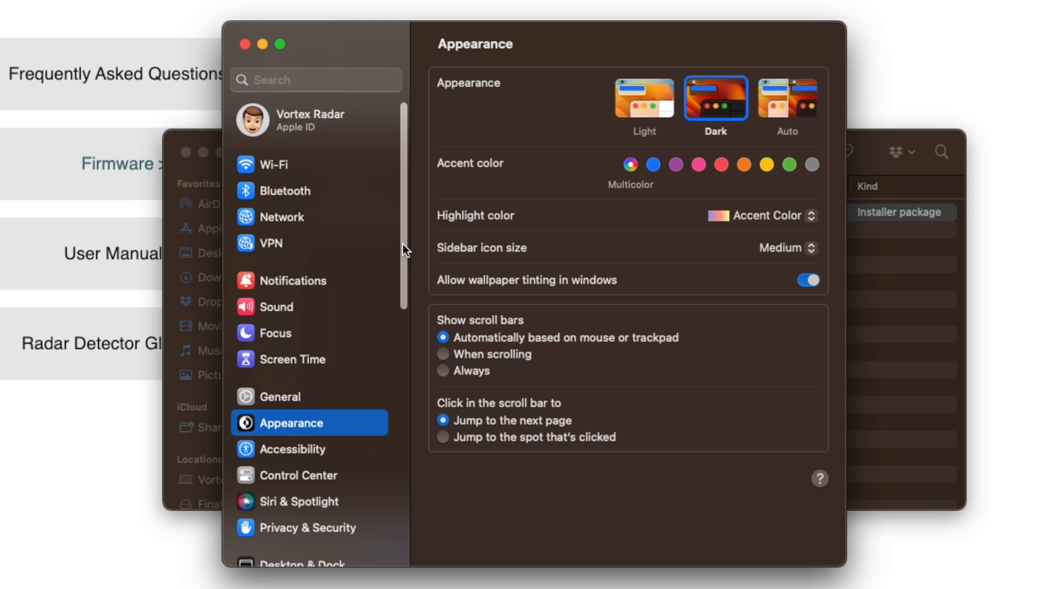
left_click_drag(403, 244, 403, 342)
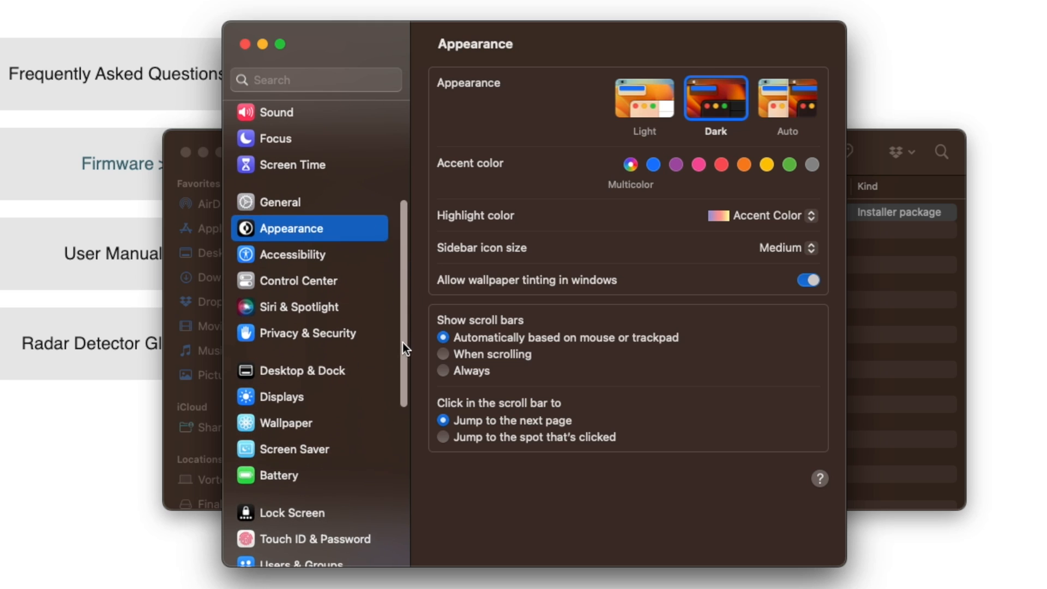
left_click(347, 335)
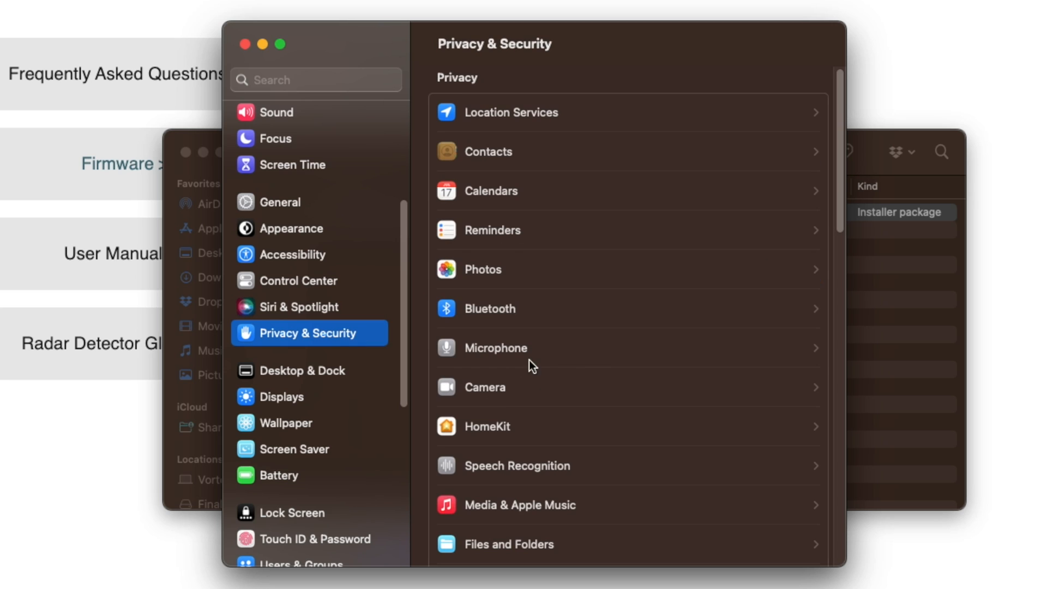
left_click_drag(839, 223, 837, 496)
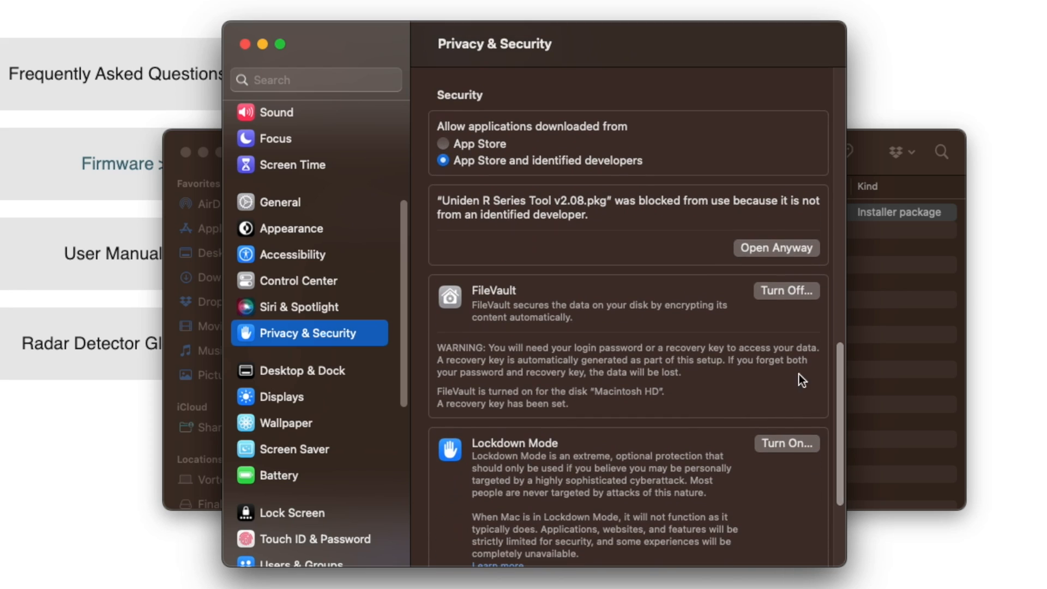
left_click(780, 248)
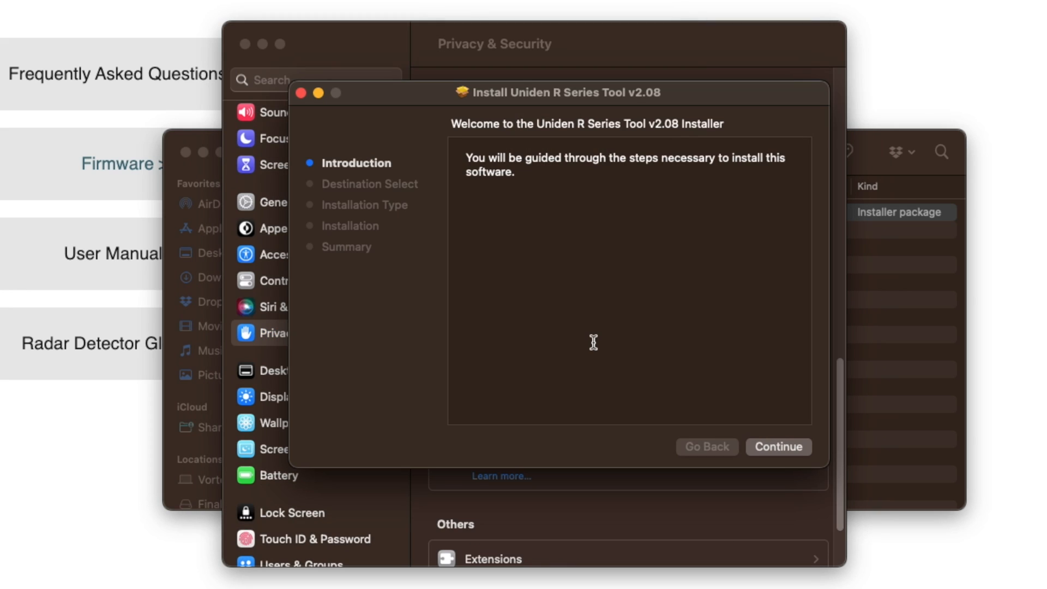
left_click(798, 450)
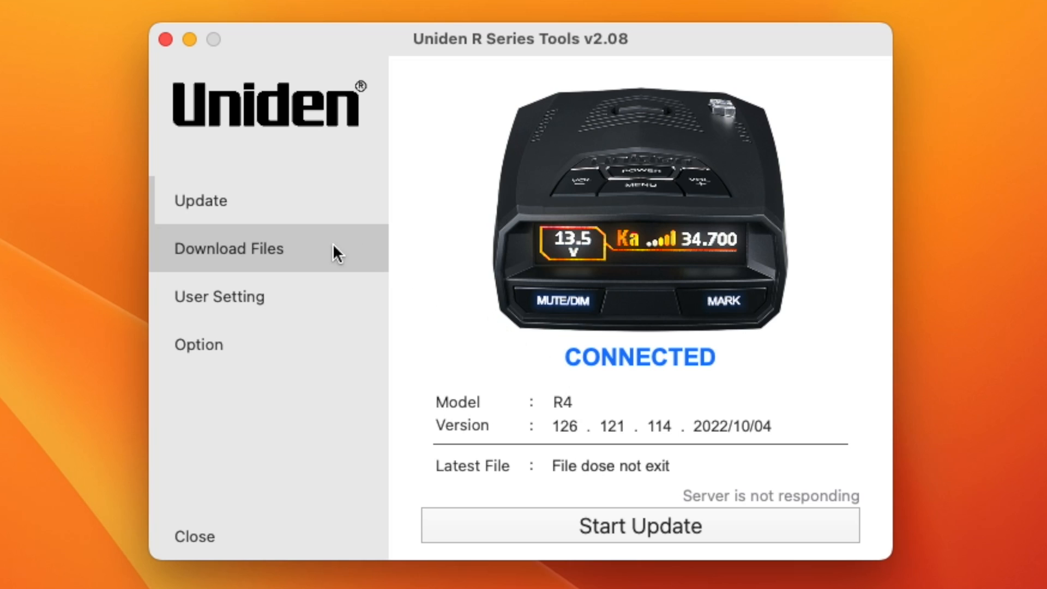
Step: Read the connected R4's firmware version and select R4_v126.121.114_db220105.bin as the file for a manual update
left_click(277, 248)
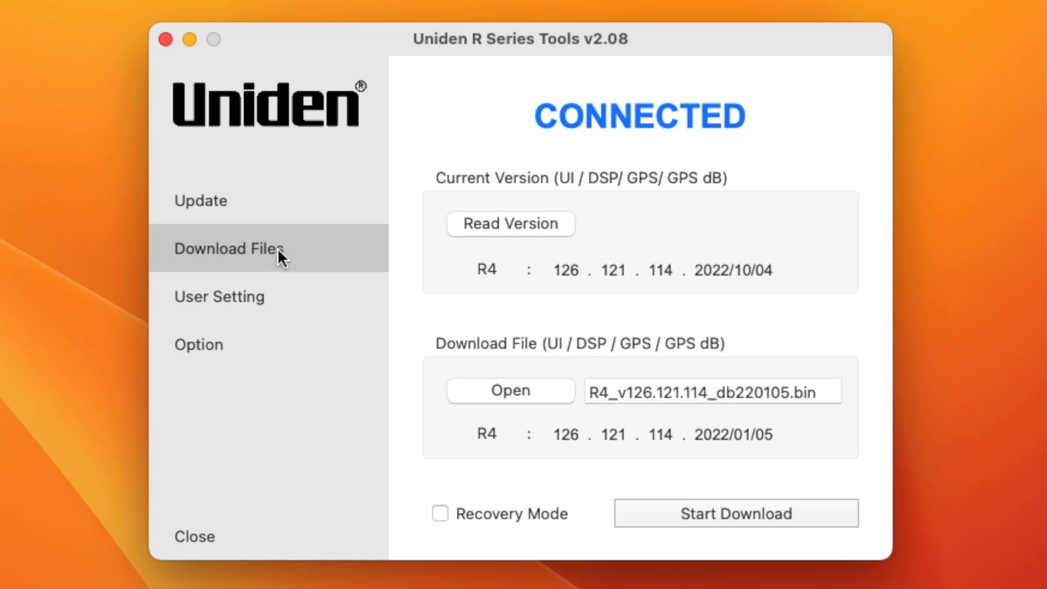
left_click(553, 218)
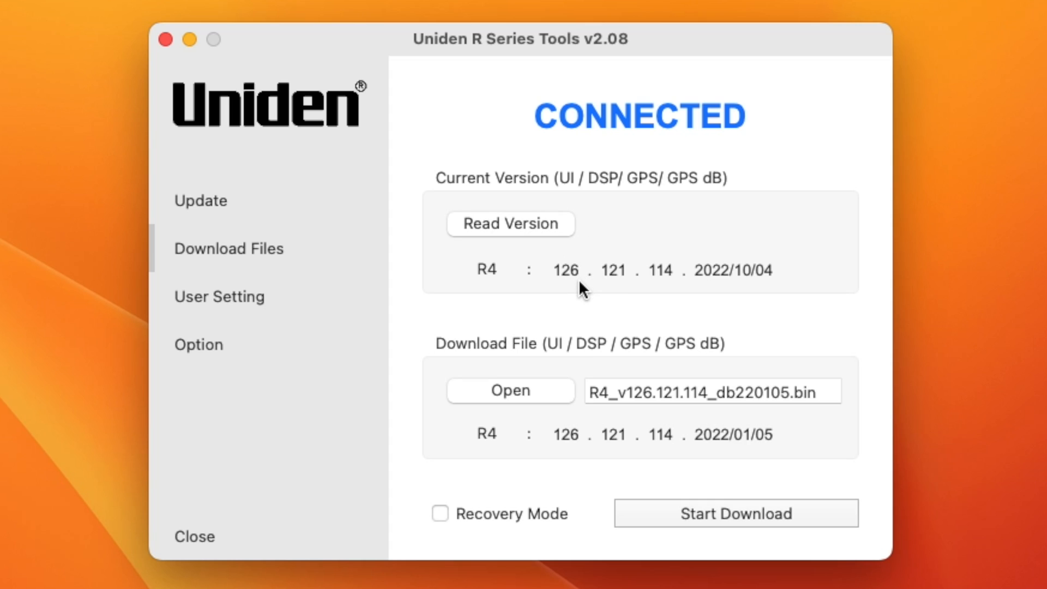
left_click(532, 397)
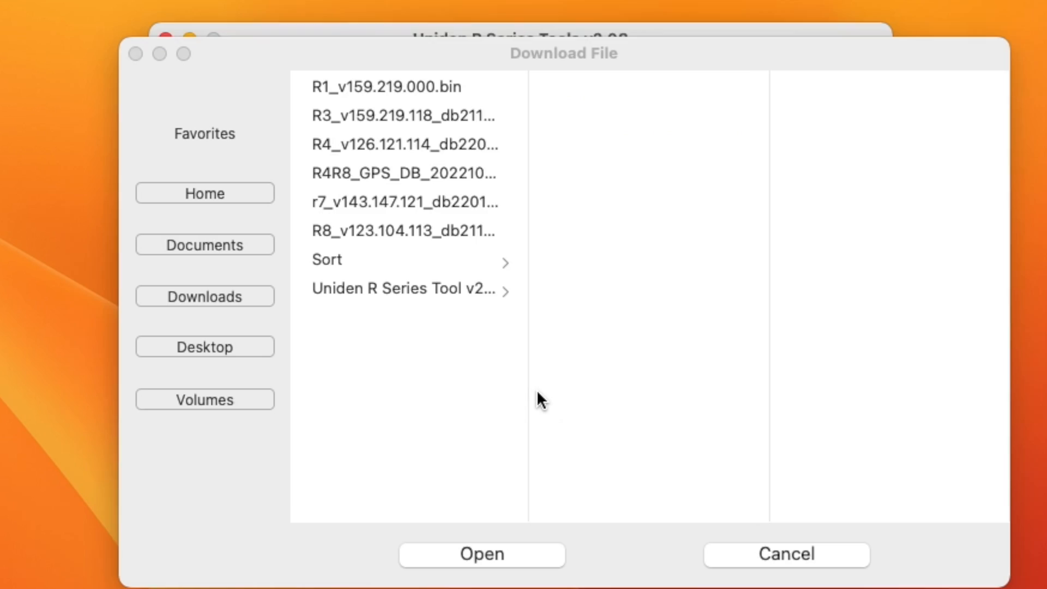
left_click(406, 147)
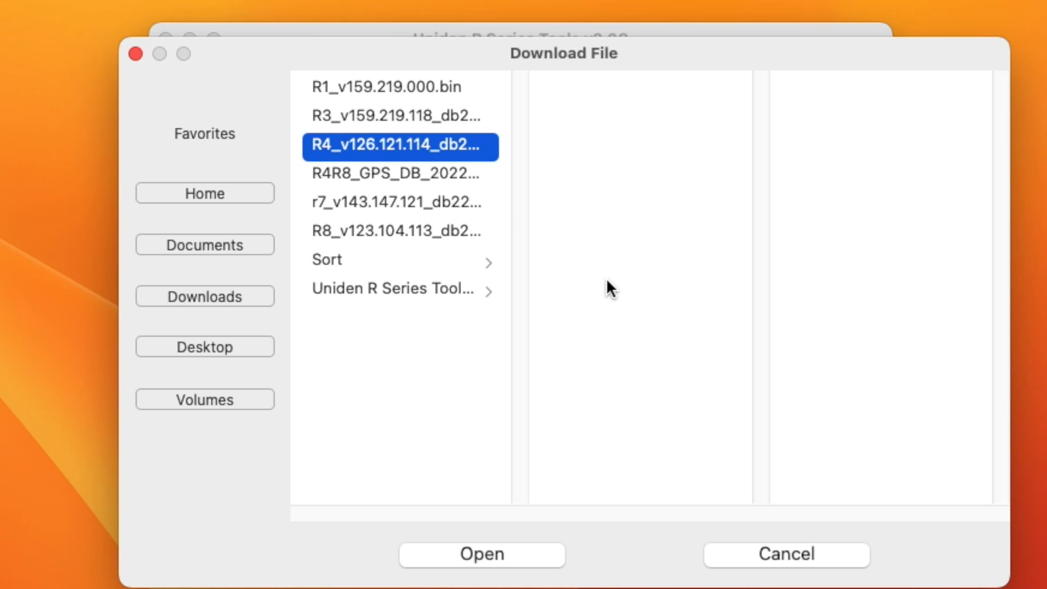
left_click(504, 552)
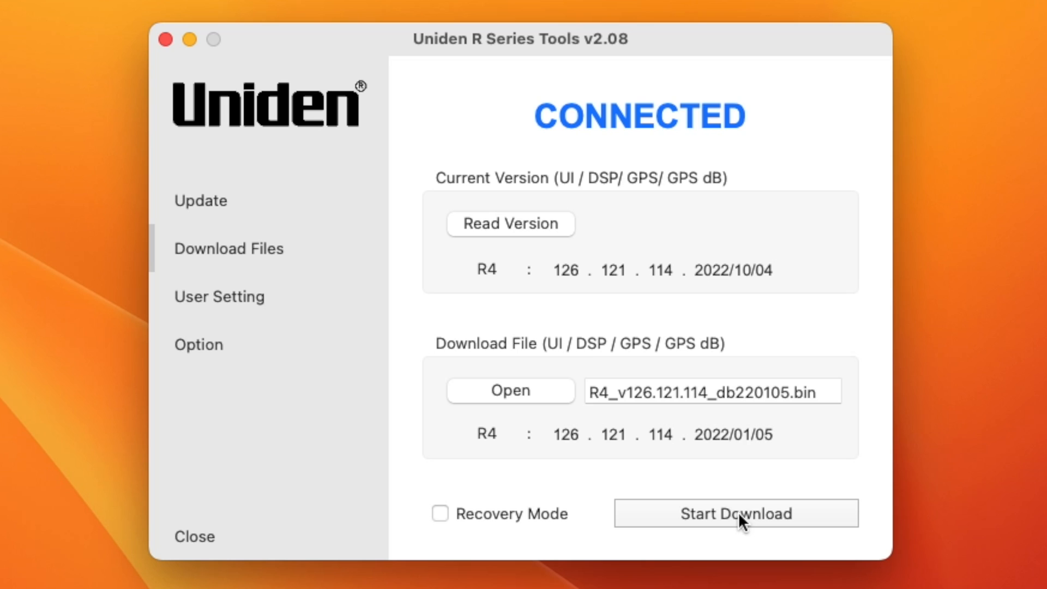
Step: Open the detector's user settings and set Auto City Speed to 35mph
left_click(239, 296)
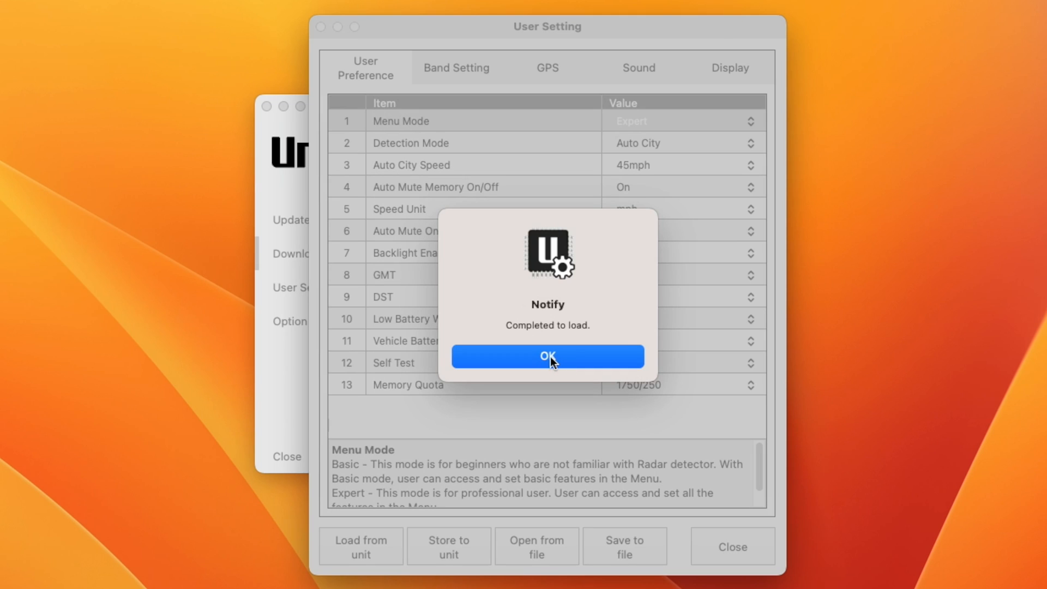
left_click(550, 356)
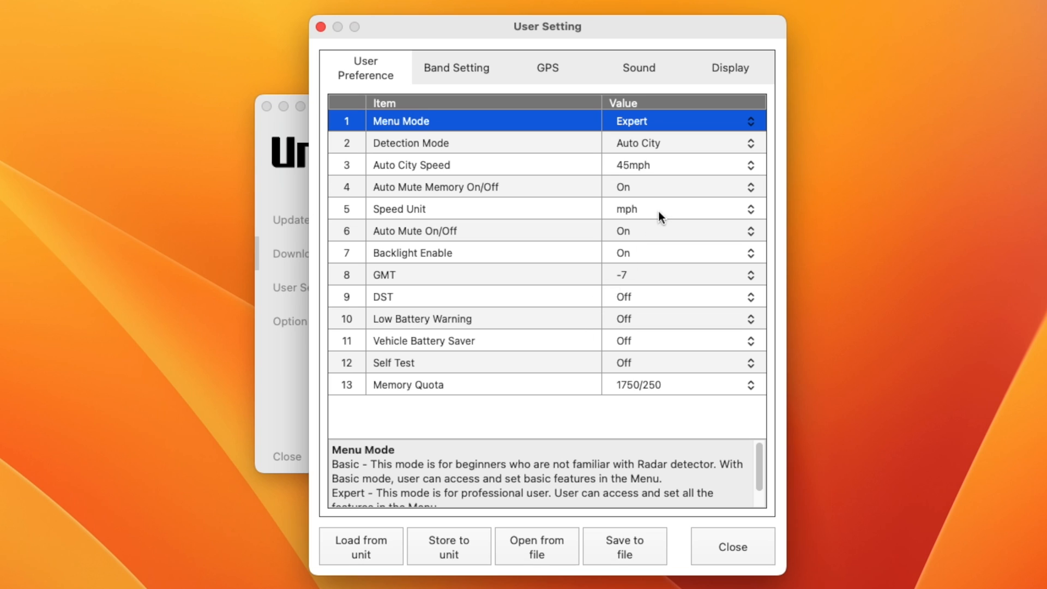
left_click(752, 166)
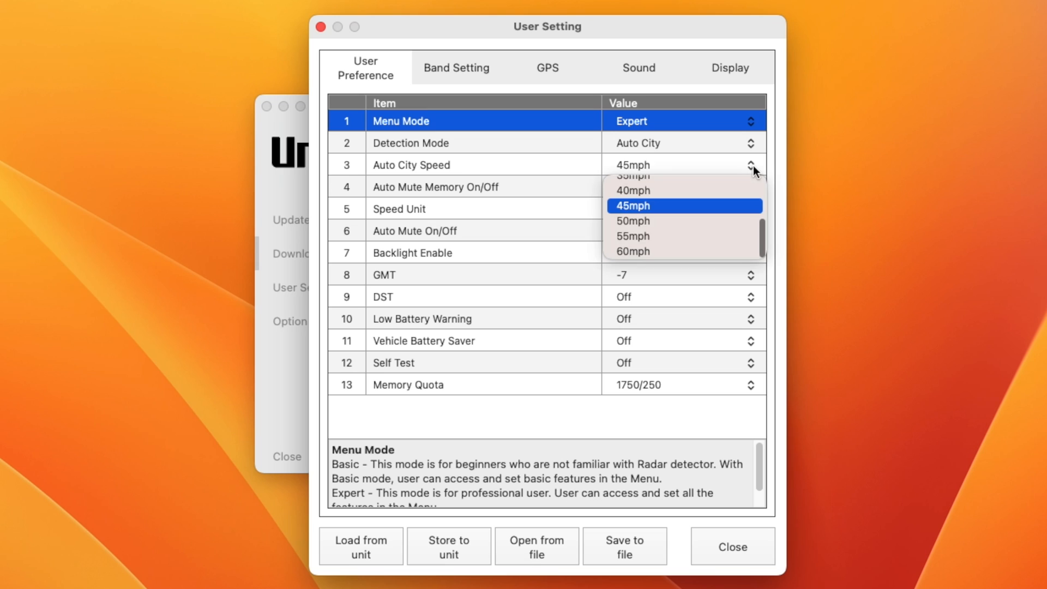
scroll(714, 211, "up", 3)
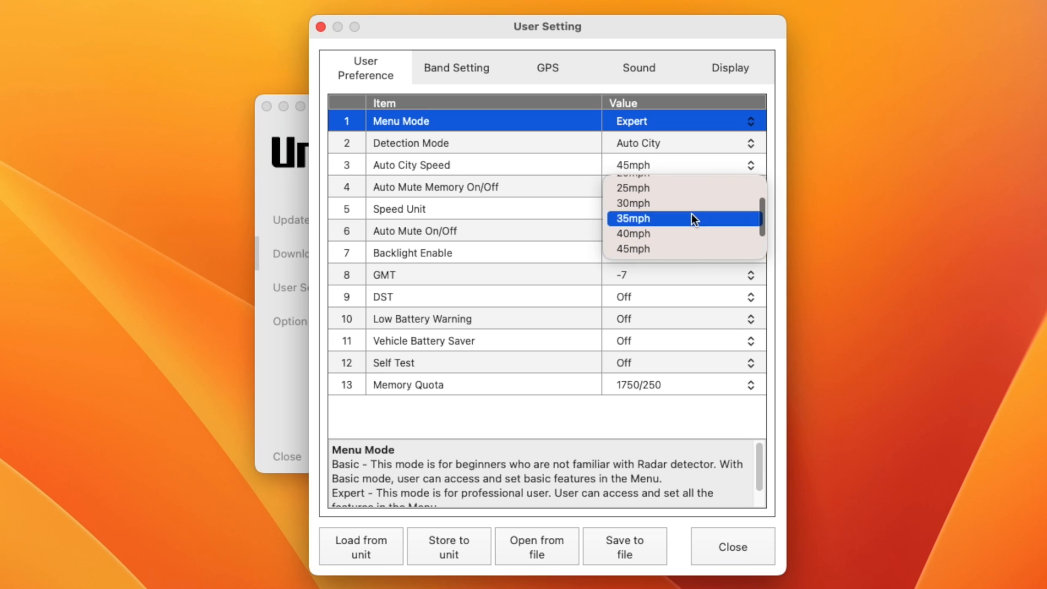
left_click(692, 216)
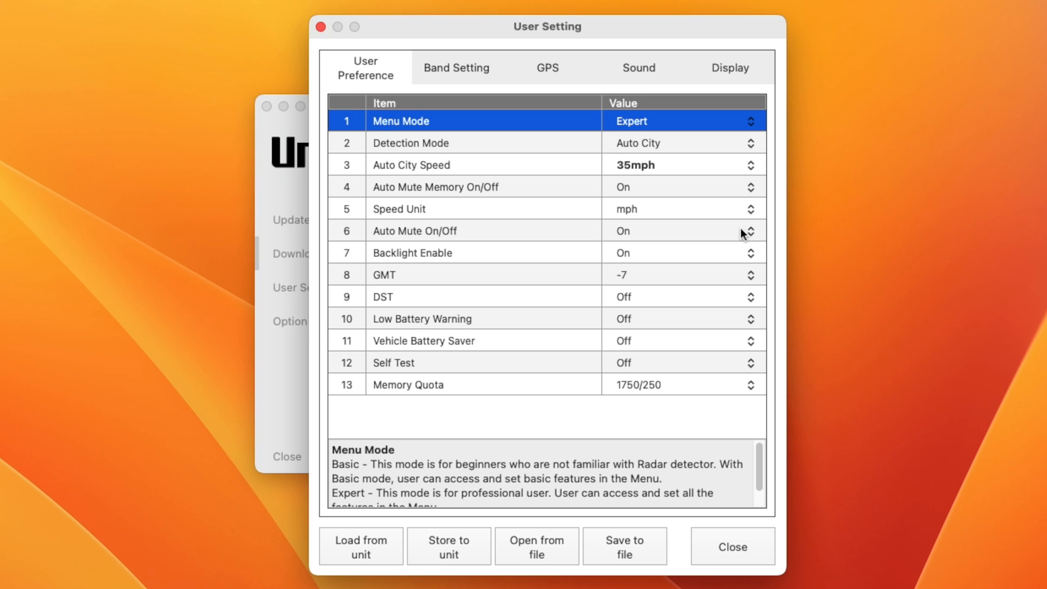
Step: Review the detector's band, GPS, sound and display settings
left_click(472, 69)
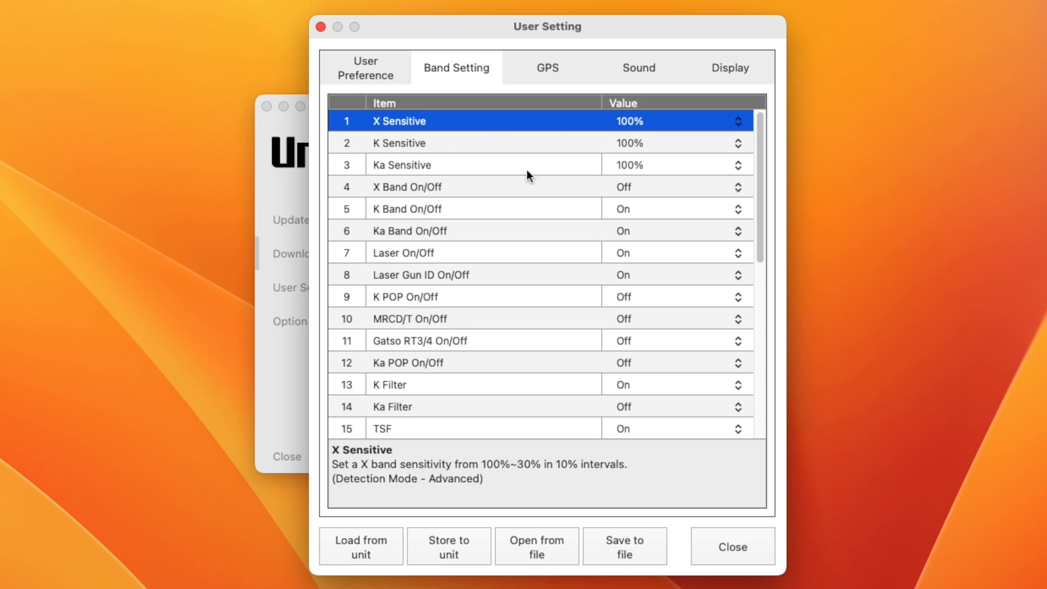
left_click(553, 67)
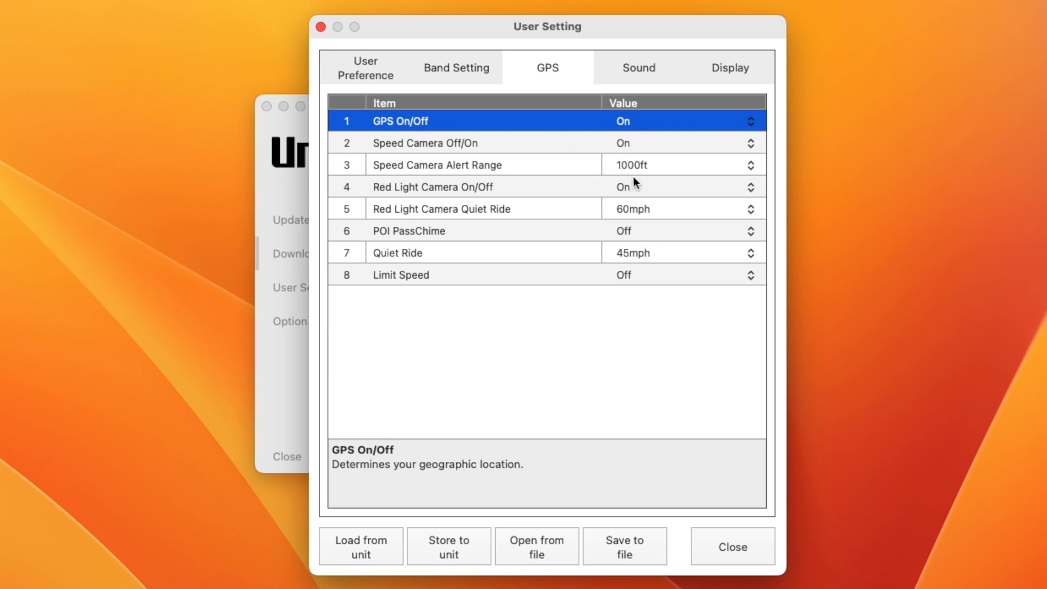
left_click(634, 68)
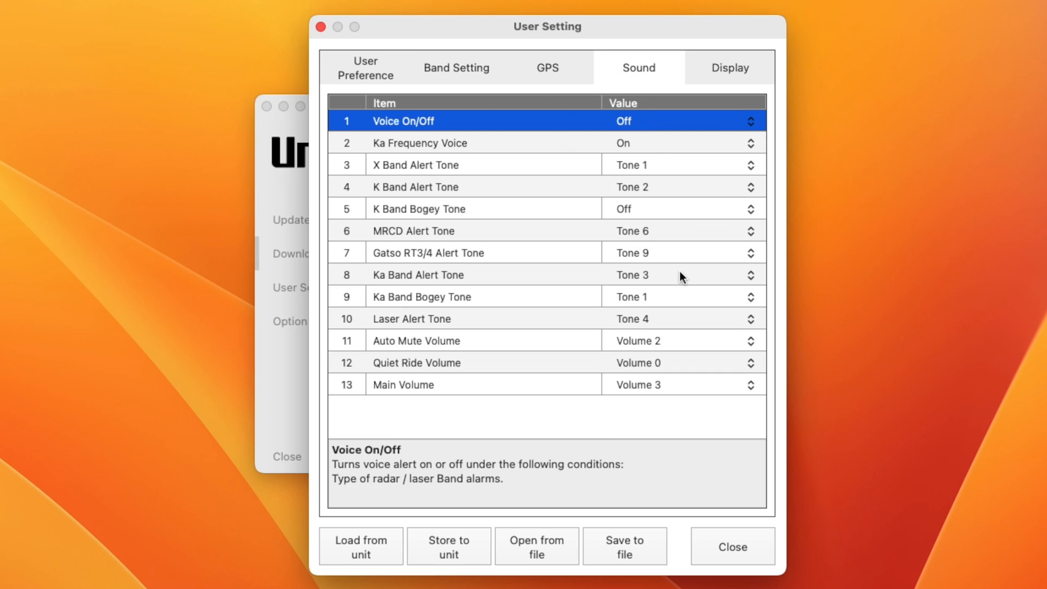
left_click(737, 71)
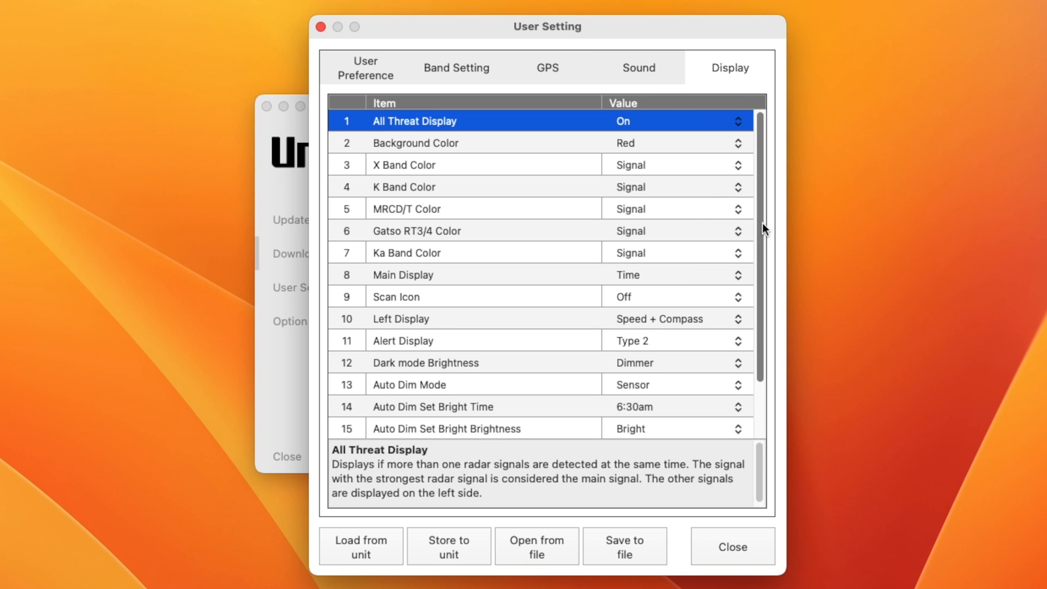
left_click_drag(761, 227, 760, 248)
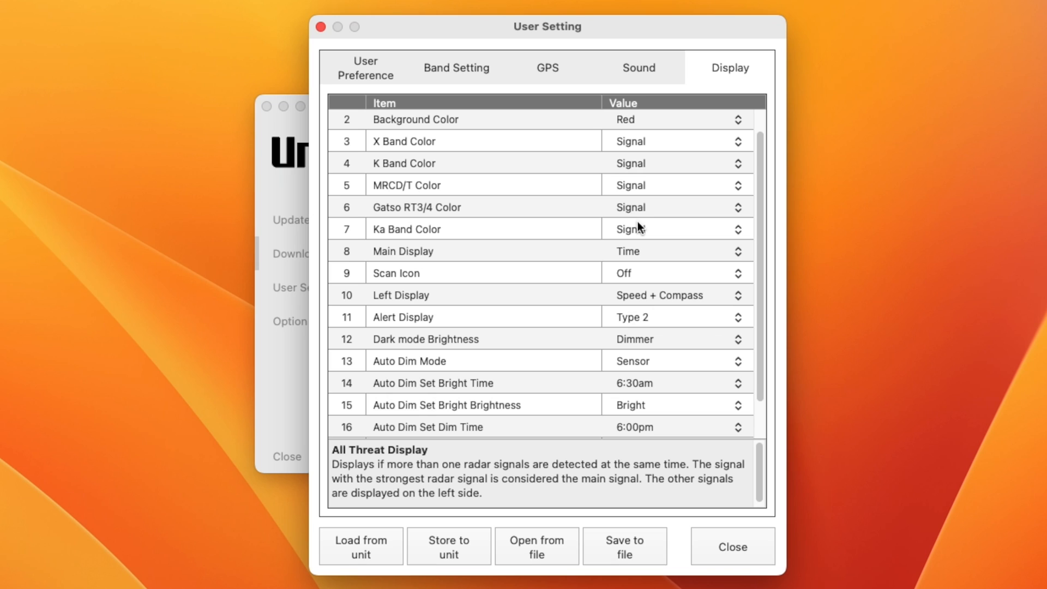
Step: Store the edited settings to the detector and reload them from the unit
left_click(447, 555)
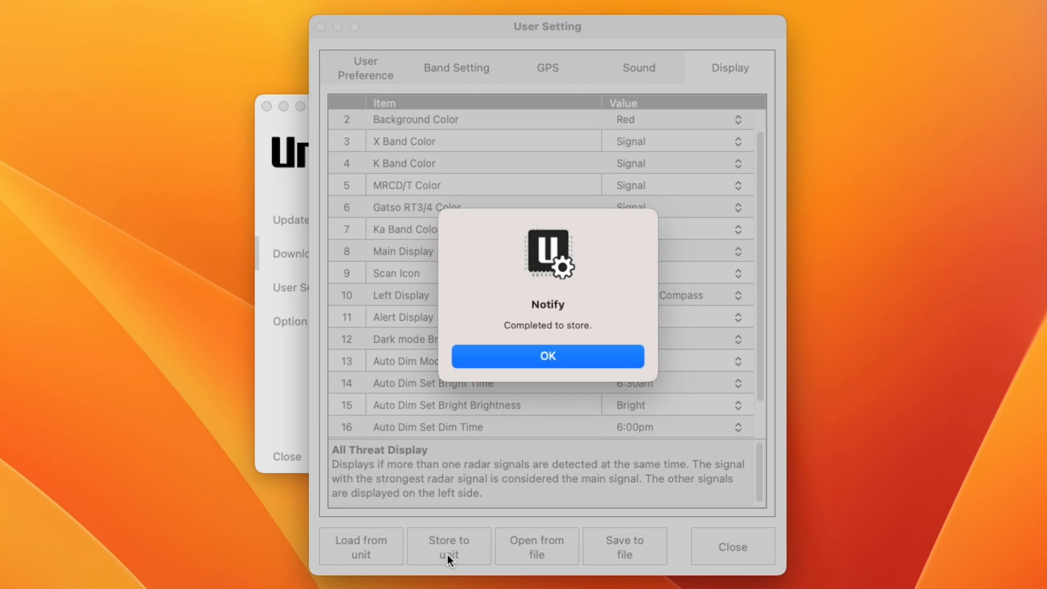
left_click(558, 357)
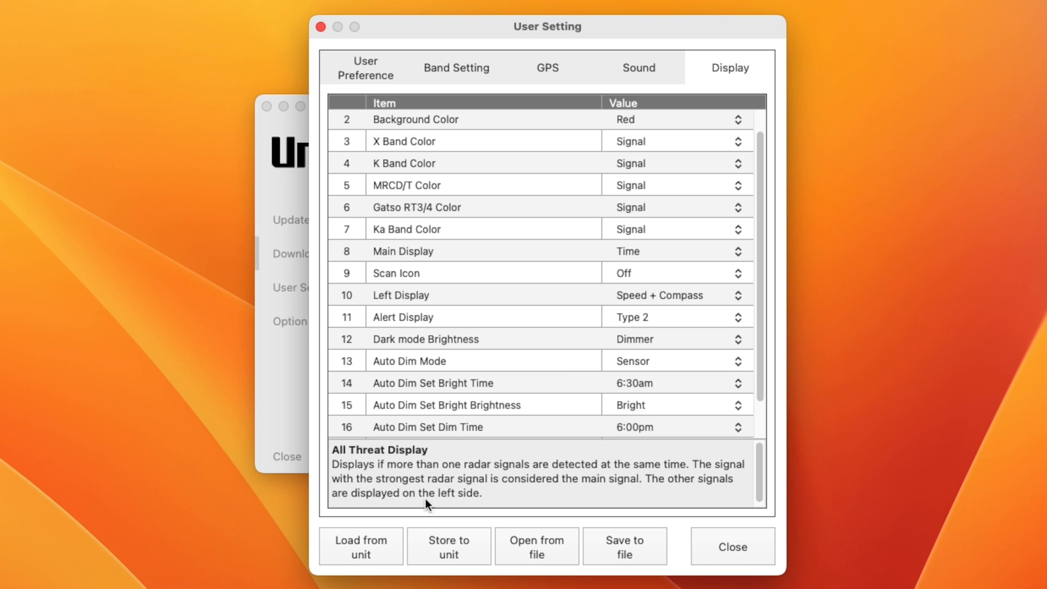
left_click(359, 554)
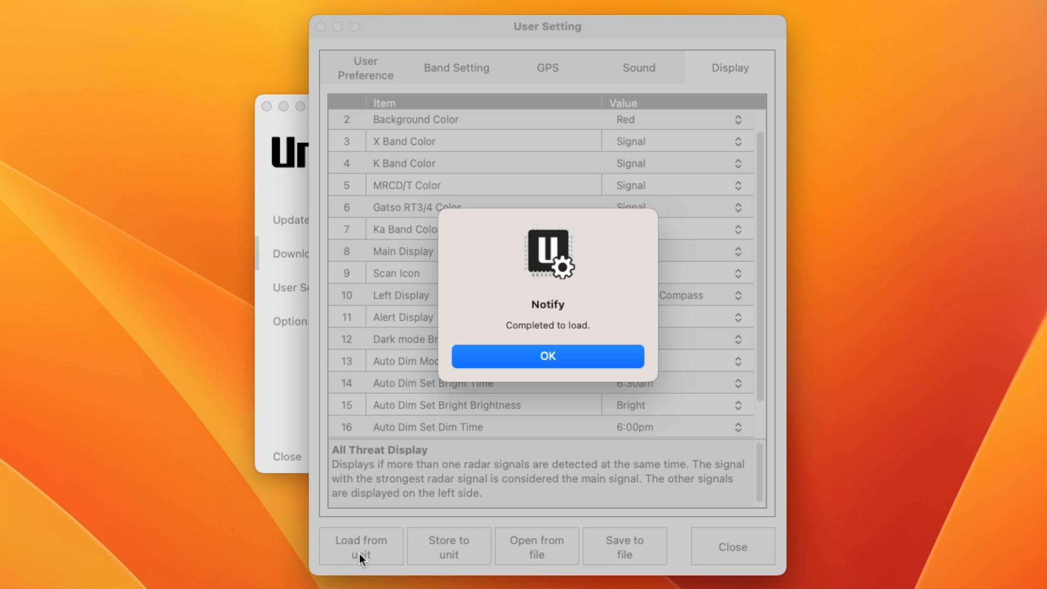
Step: Save the detector's current user settings to the Desktop as R4UserSetting.bin
left_click(578, 355)
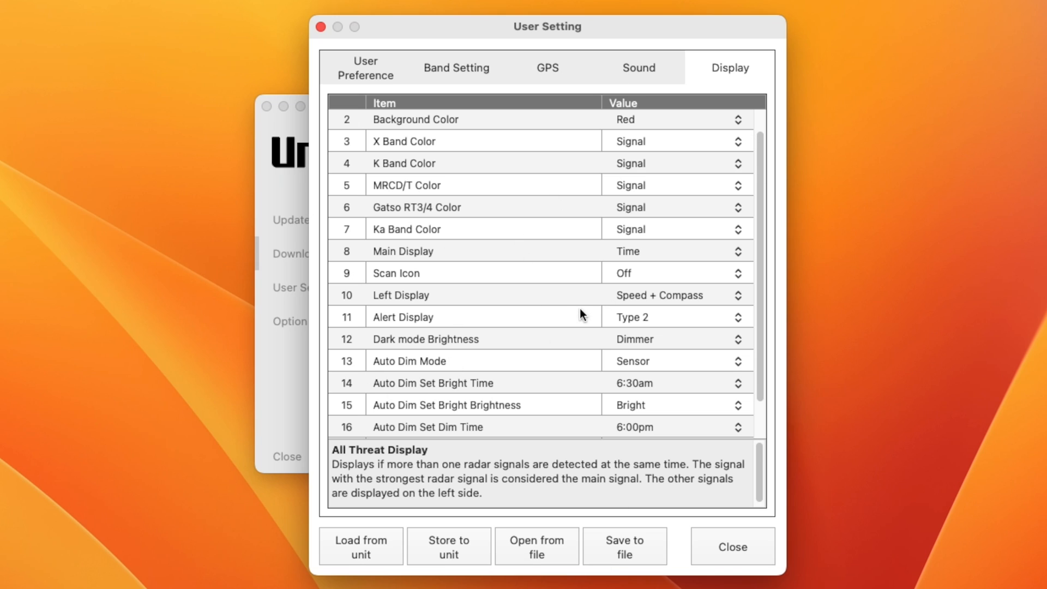
left_click(614, 544)
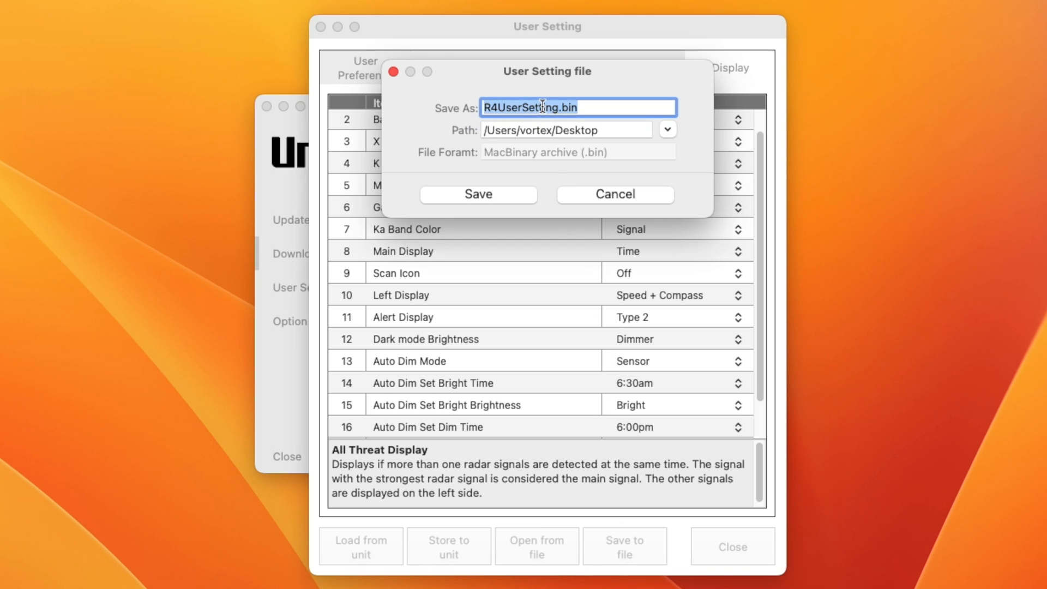
left_click(510, 199)
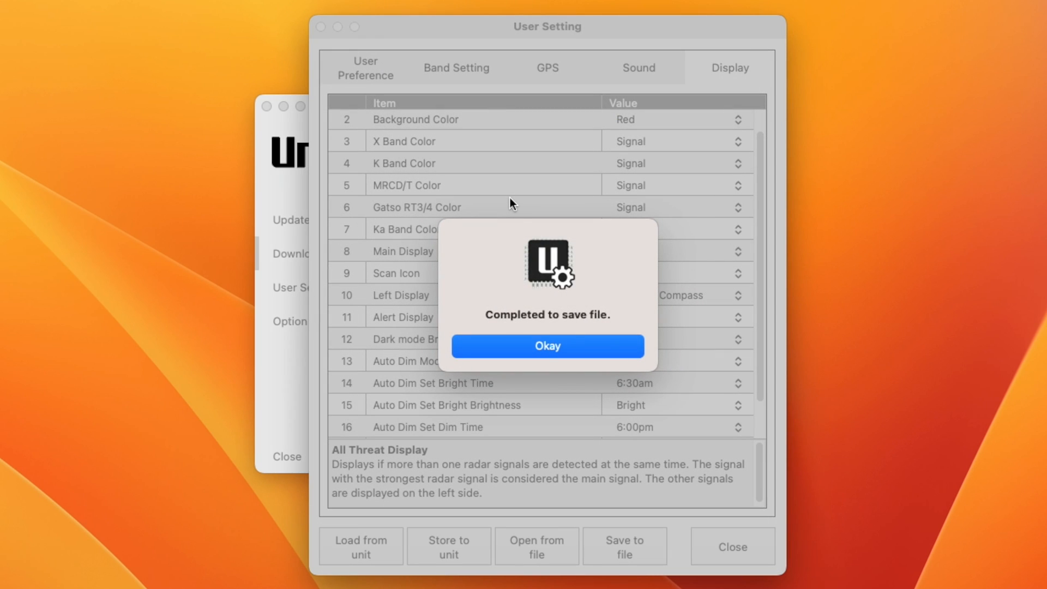
left_click(533, 343)
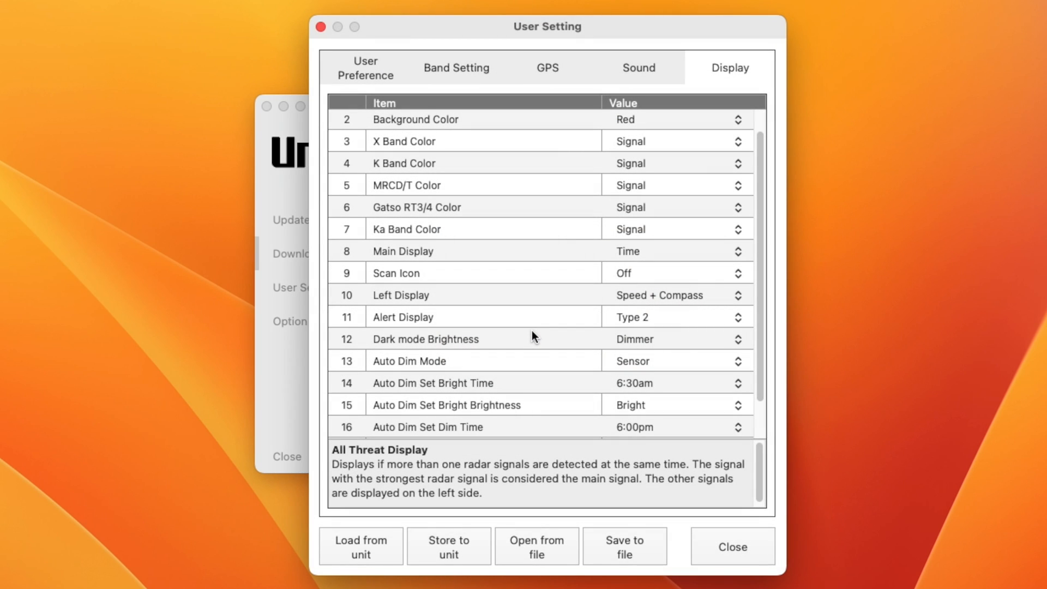
Step: Set Auto Dim Set Bright Brightness to Dimmer and restore the saved settings by opening R4UserSetting.bin
left_click(741, 404)
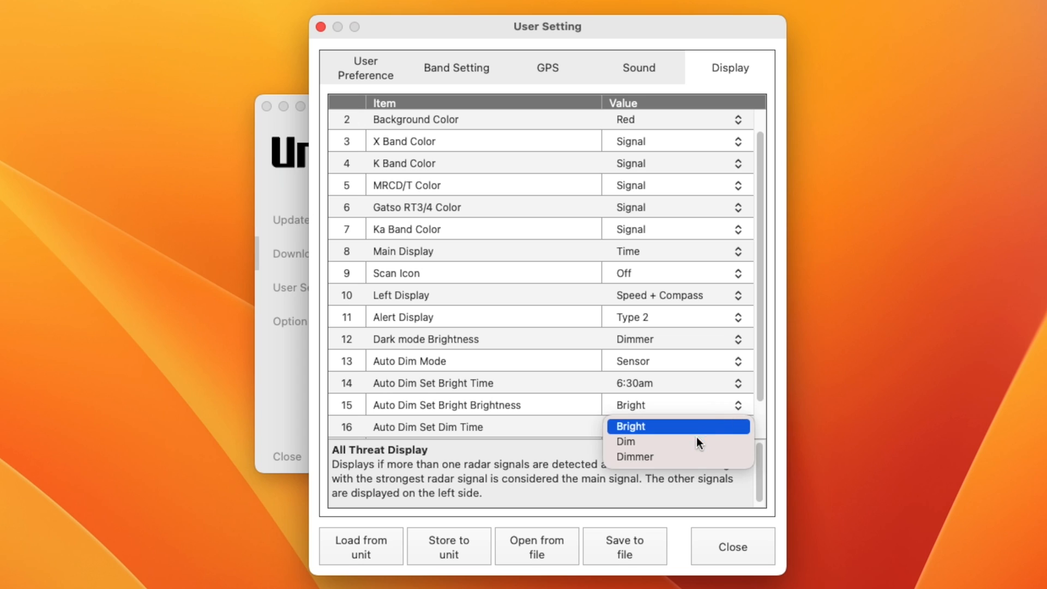
left_click(691, 455)
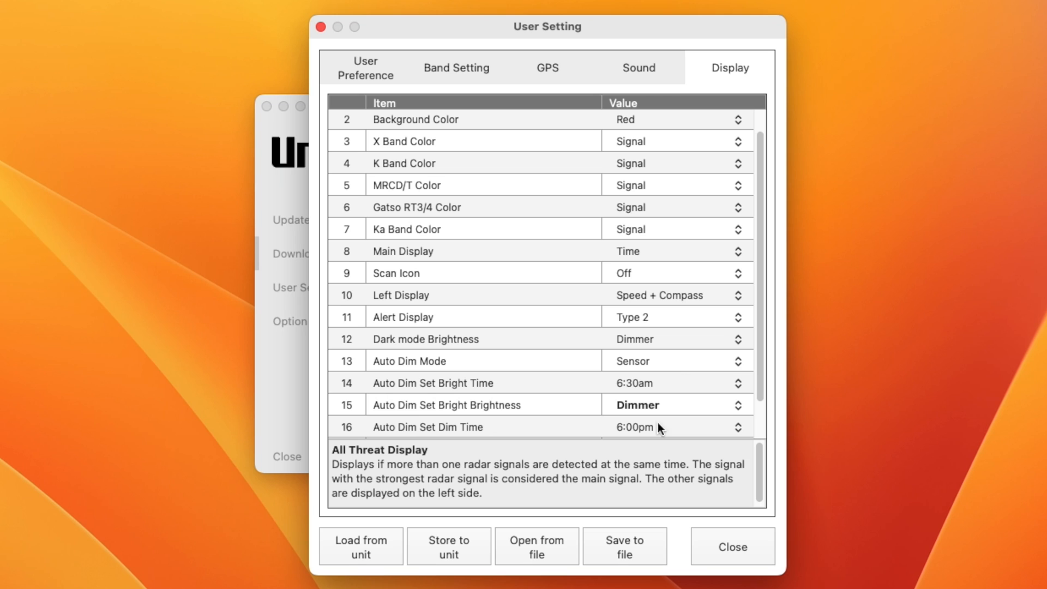
left_click(551, 549)
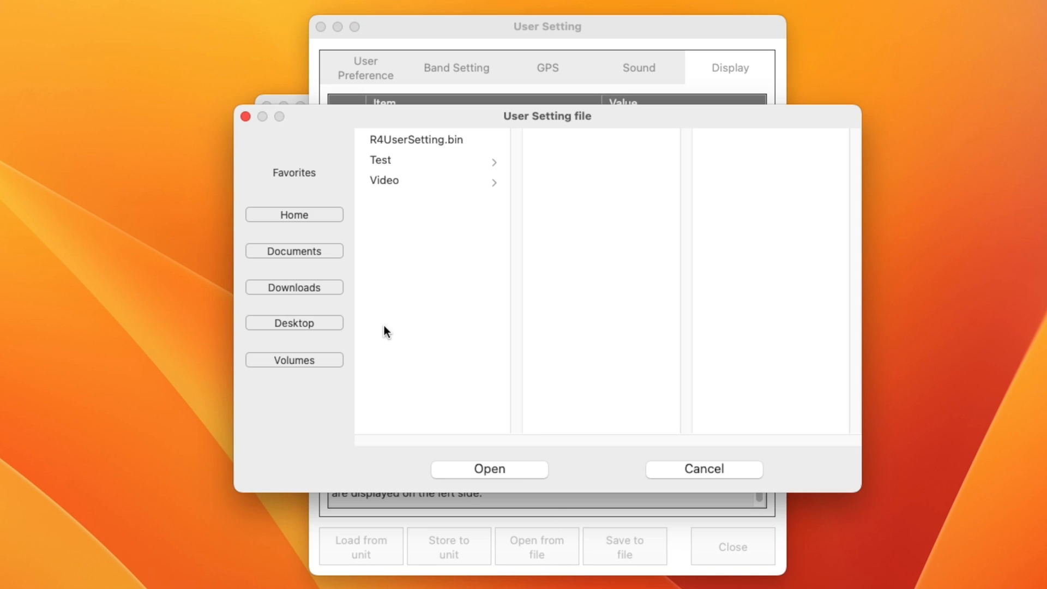
left_click(440, 143)
left_click(490, 469)
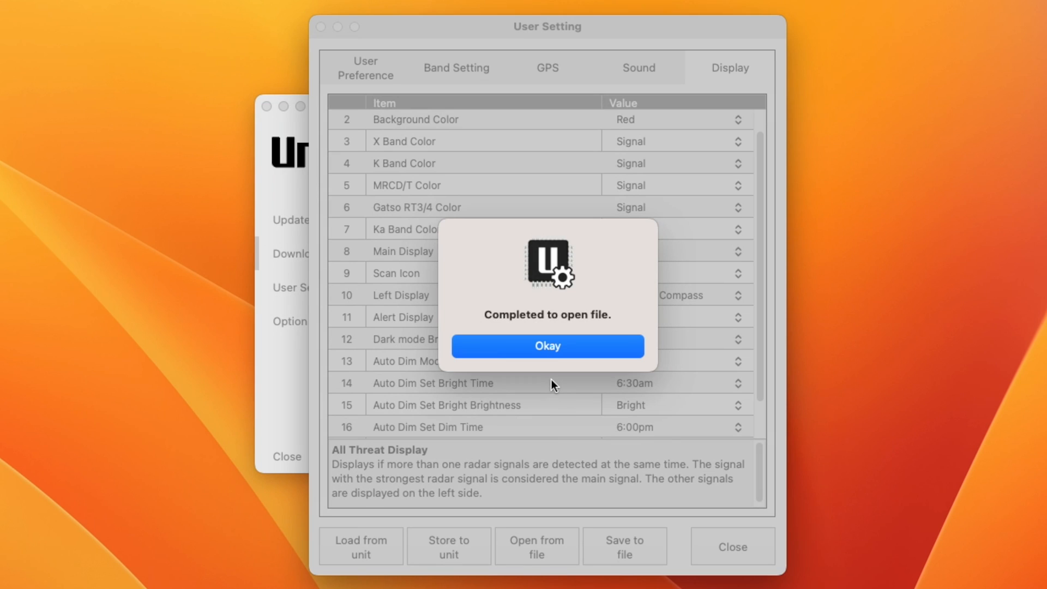
left_click(557, 353)
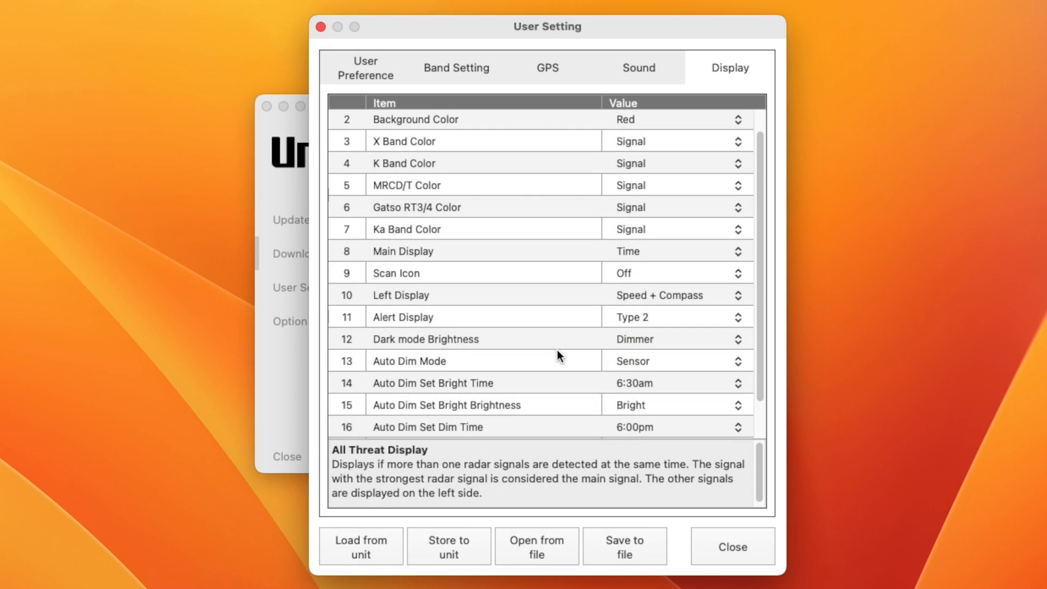
scroll(583, 297, "up", 1)
left_click(371, 77)
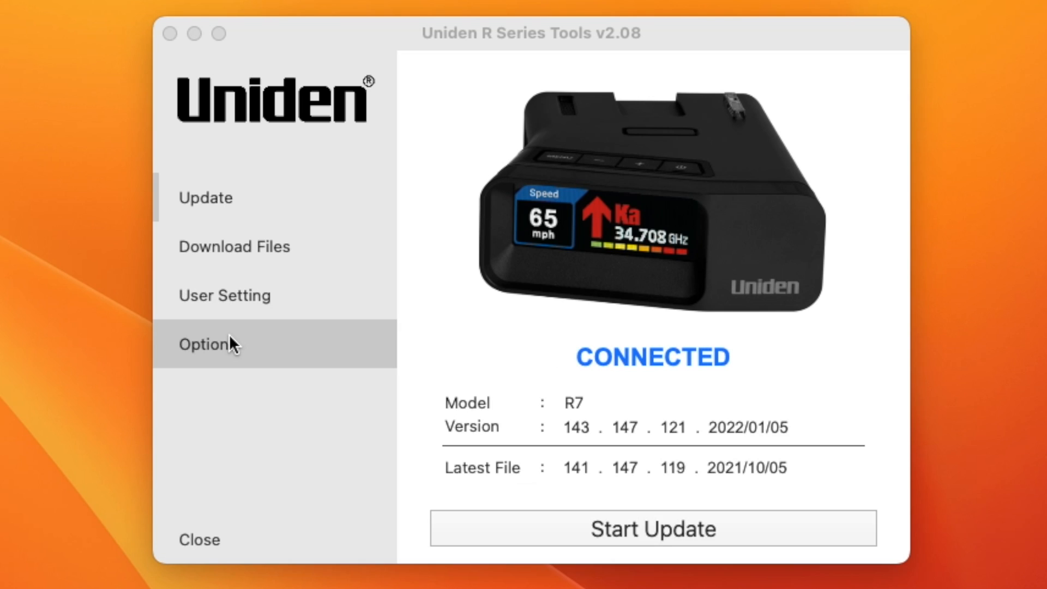
Step: Try to load the user settings of the connected R7
left_click(268, 297)
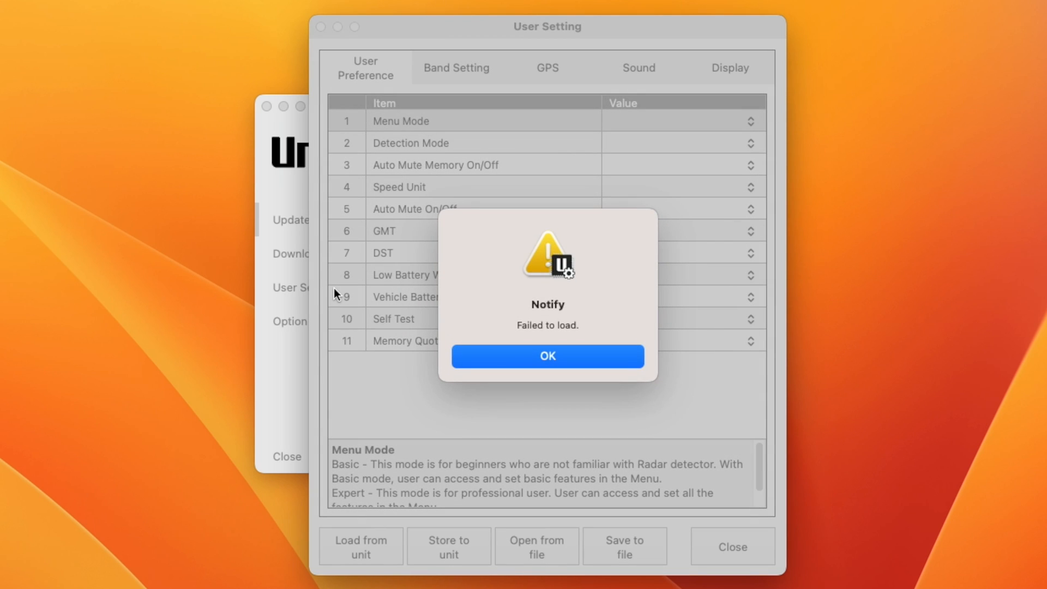
left_click(514, 356)
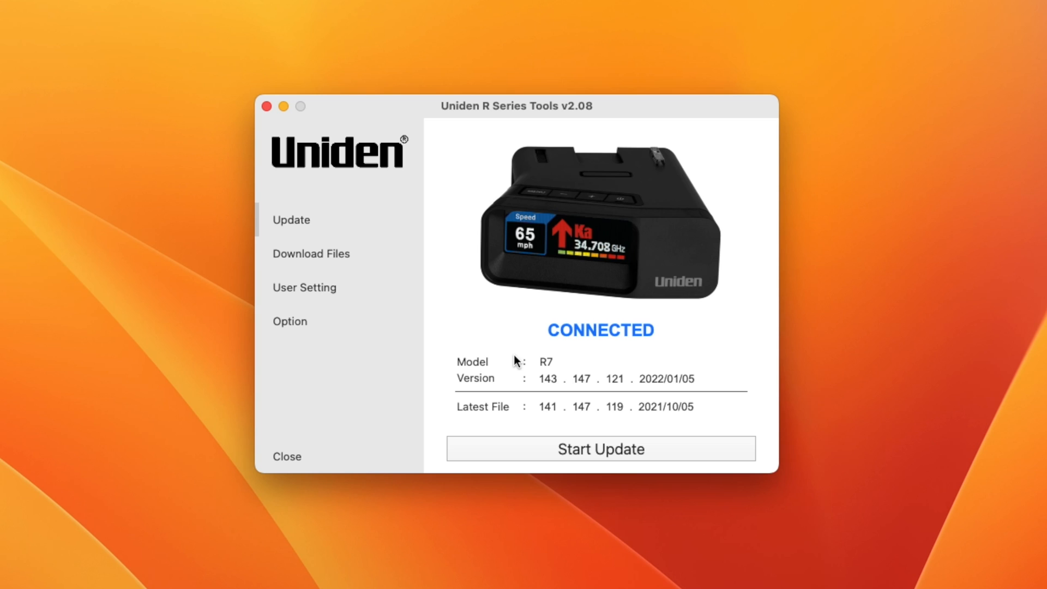
left_click(400, 295)
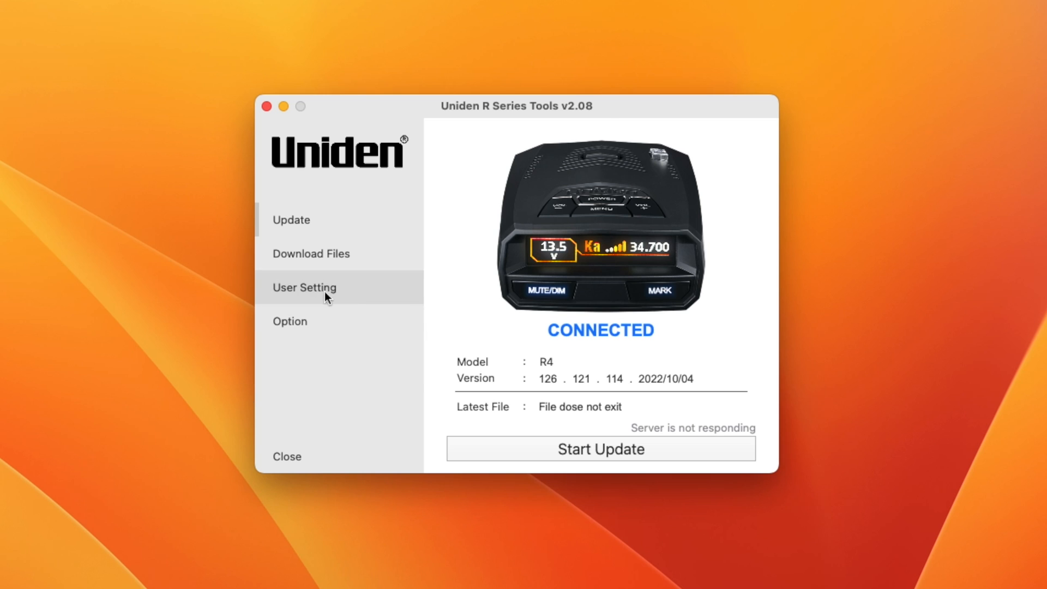
Step: Load the connected R4's user settings and choose another Auto City Speed value
left_click(324, 291)
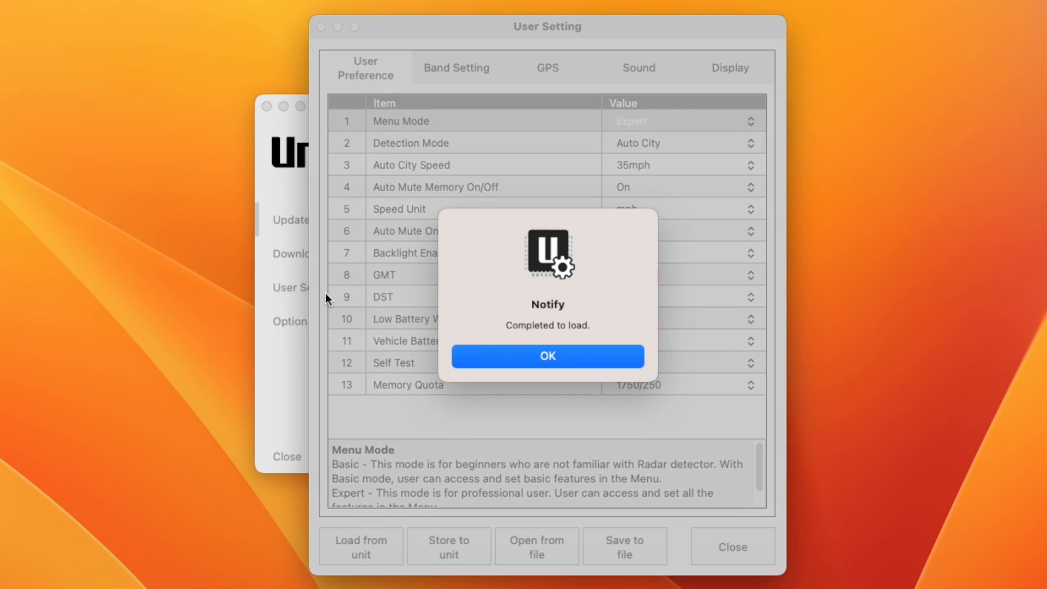
left_click(567, 362)
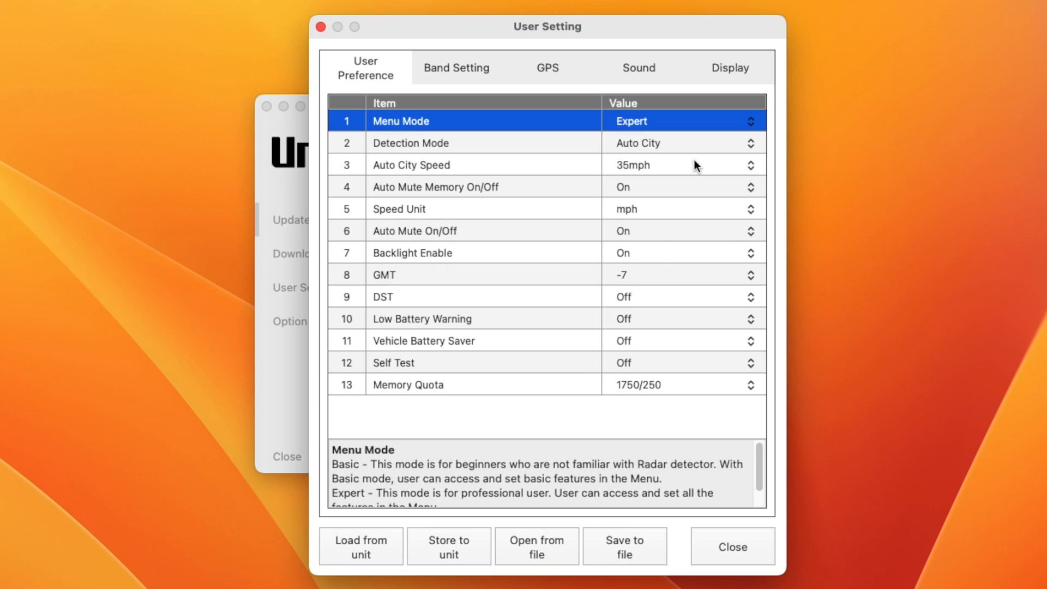
left_click(750, 165)
left_click(720, 212)
Step: Store the user settings to the R4, repeating the store once
left_click(484, 533)
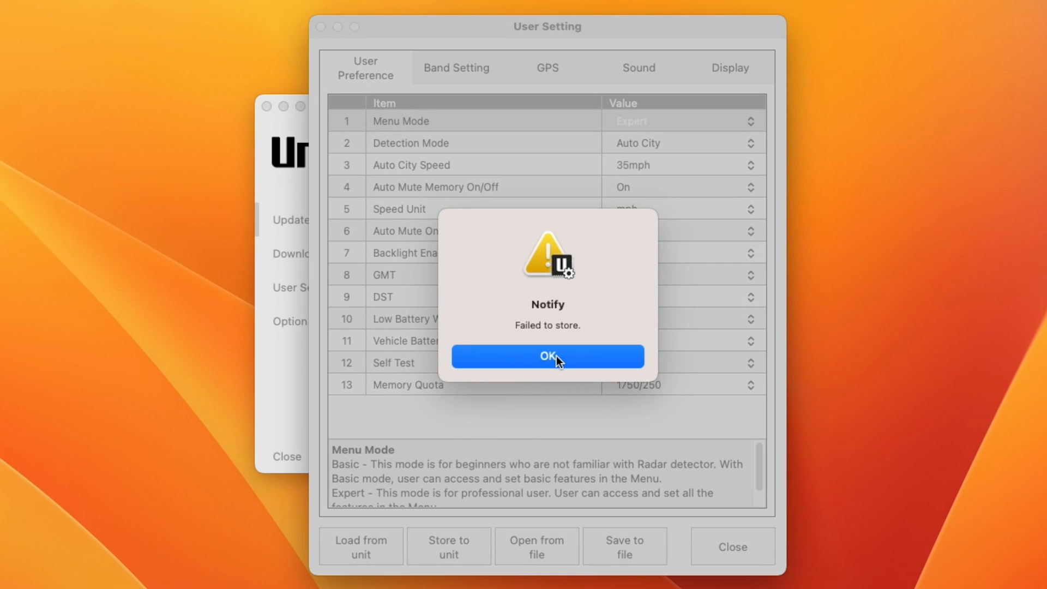
left_click(556, 357)
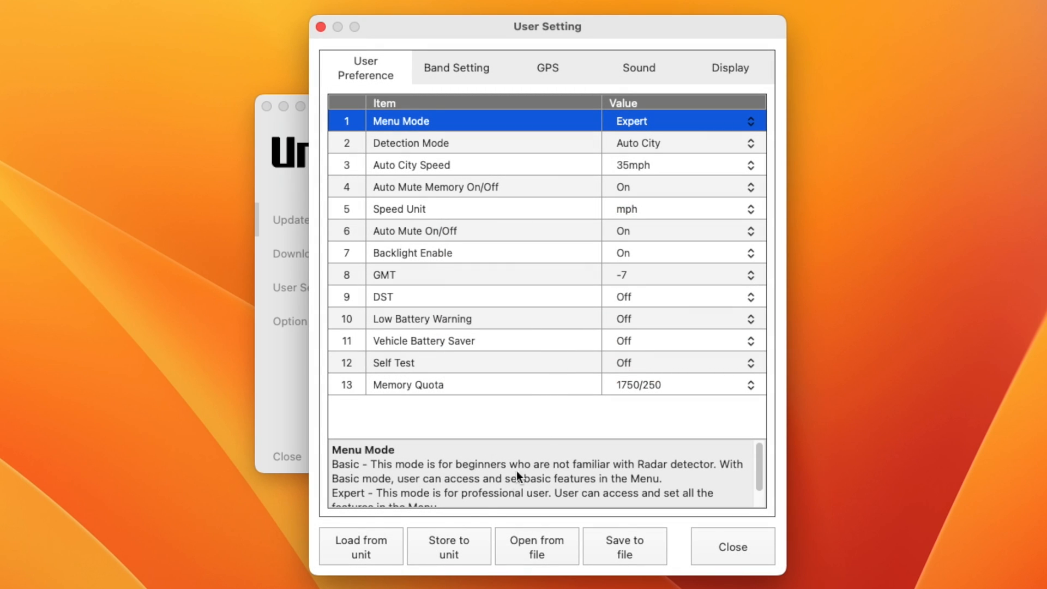
left_click(466, 531)
left_click(544, 356)
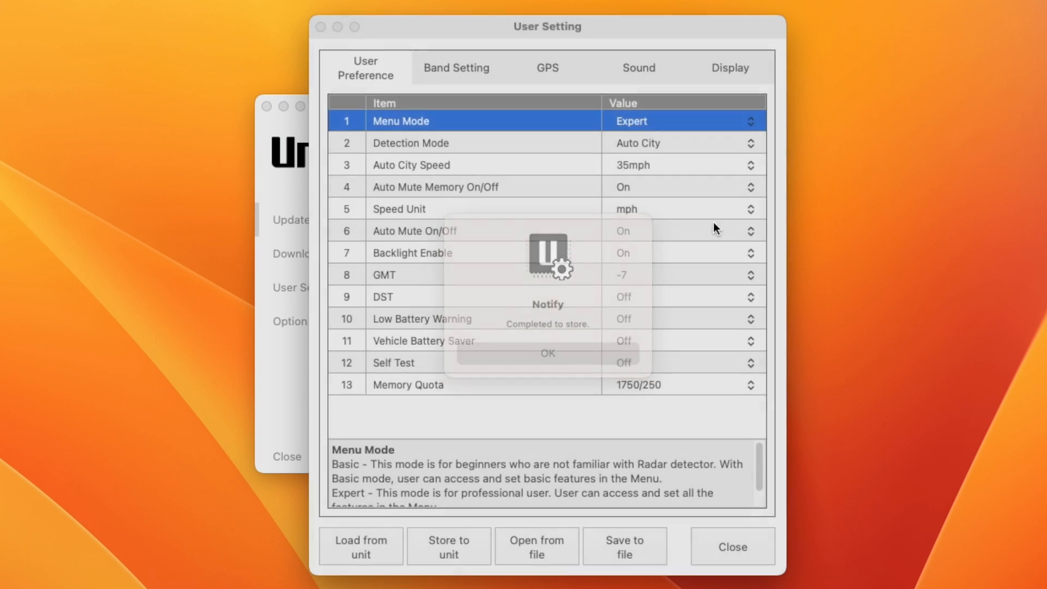
Step: Set Auto City Speed to 45mph and store the change to the R4
left_click(748, 172)
left_click(698, 214)
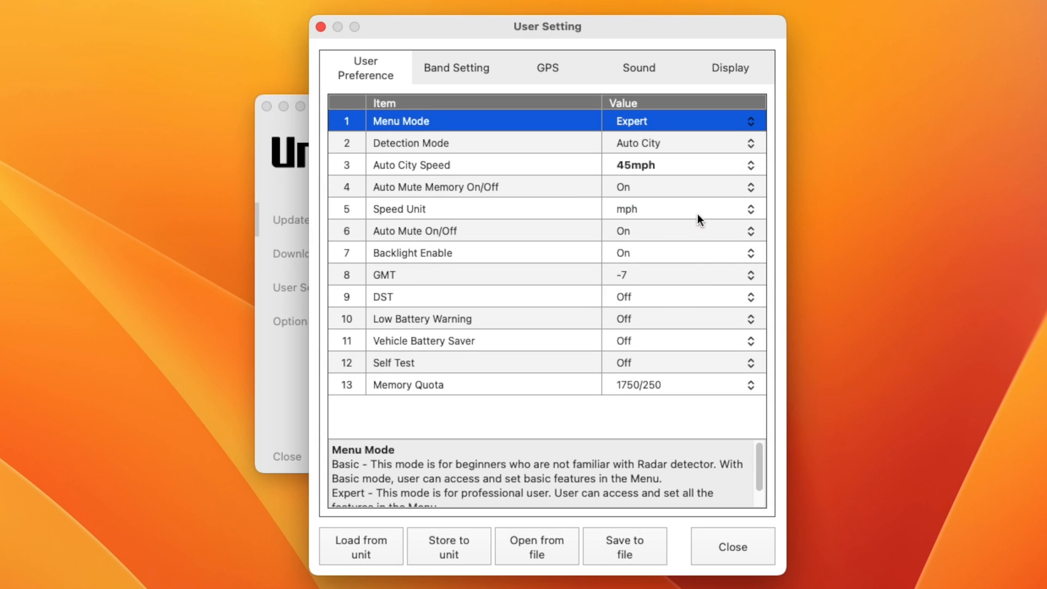
left_click(457, 531)
left_click(583, 357)
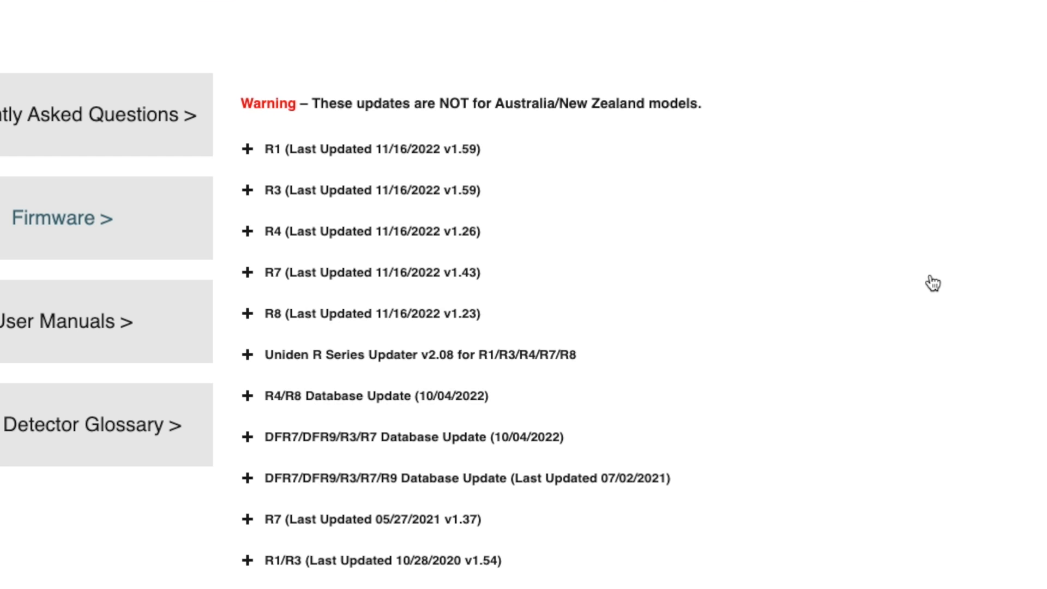
Step: Switch to the Uniden firmware web page and expand the Uniden R Series Updater v2.08 entry to view its download link
scroll(959, 282, "down", 1)
left_click(545, 304)
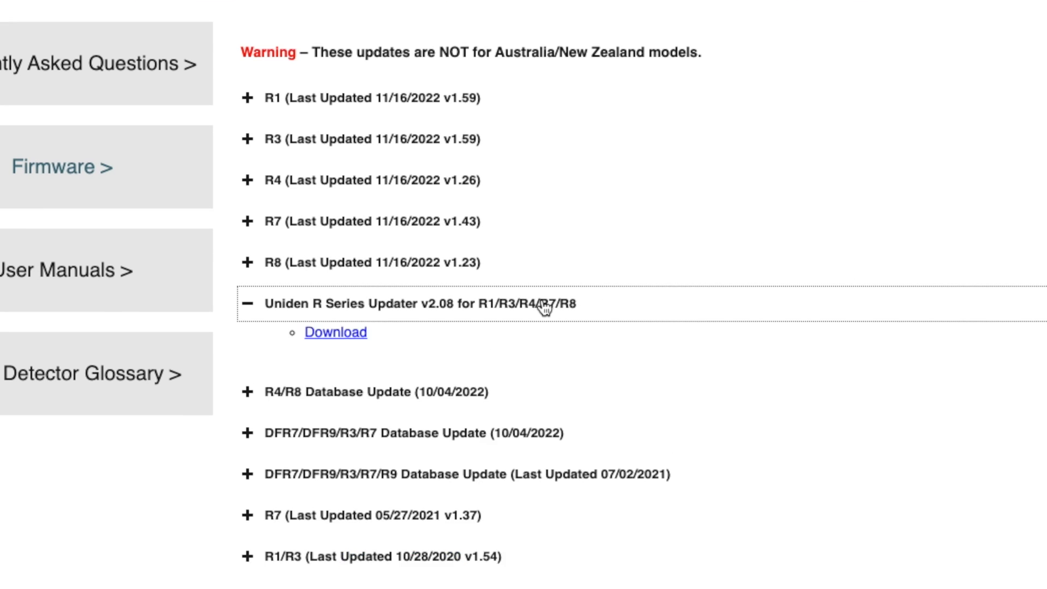
scroll(783, 248, "down", 1)
scroll(829, 286, "down", 1)
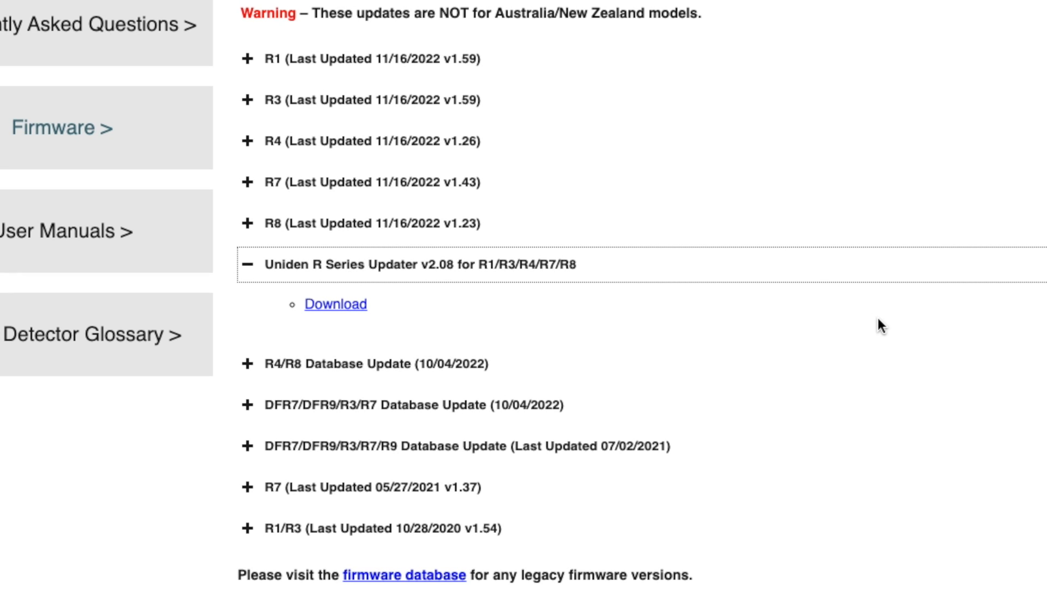